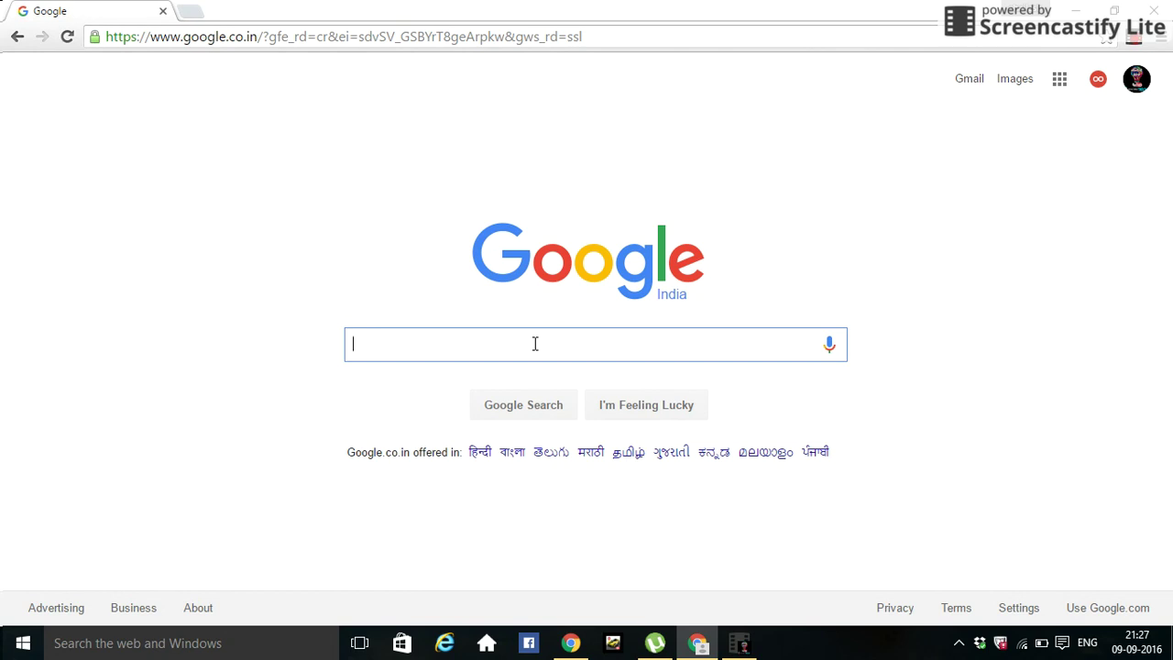
{"action": "type", "text": "e"}
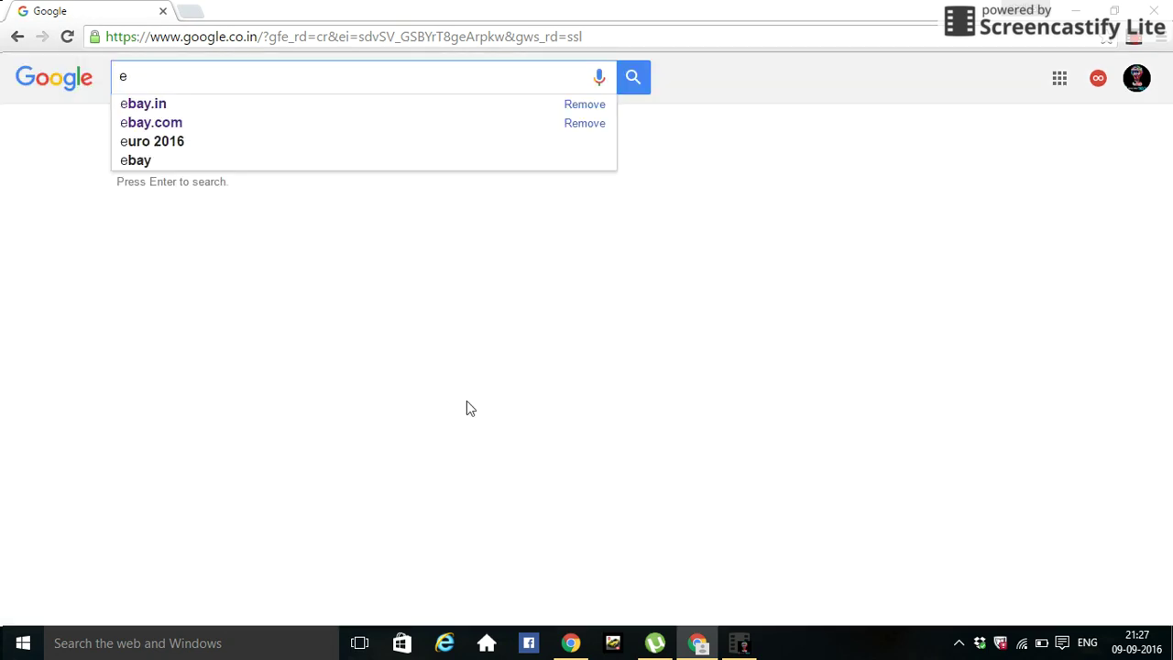
{"action": "left_click", "coordinate": [232, 105]}
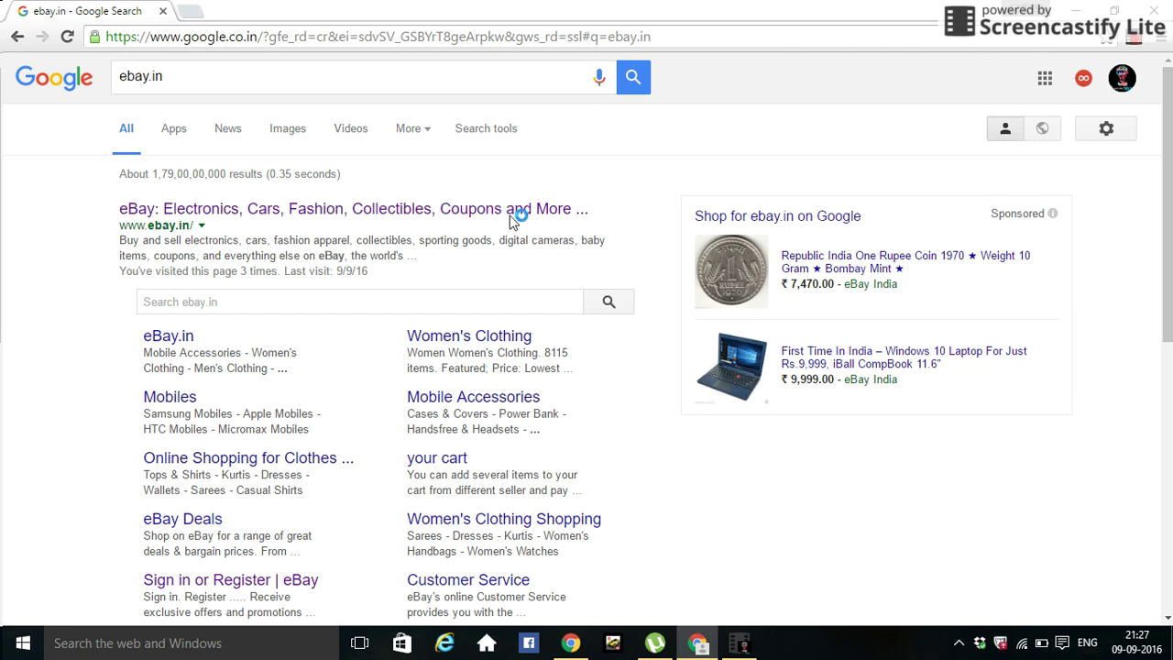
{"action": "left_click", "coordinate": [463, 211]}
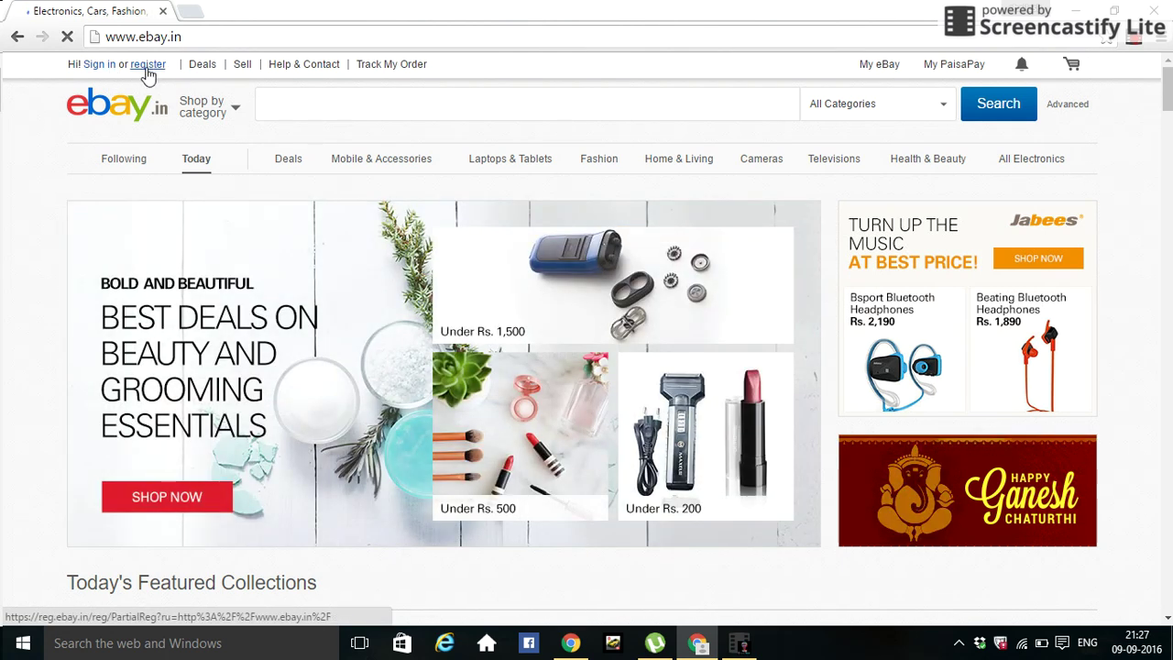
- Go from eBay's register link to the 'Register for a business account' page
{"action": "left_click", "coordinate": [146, 71]}
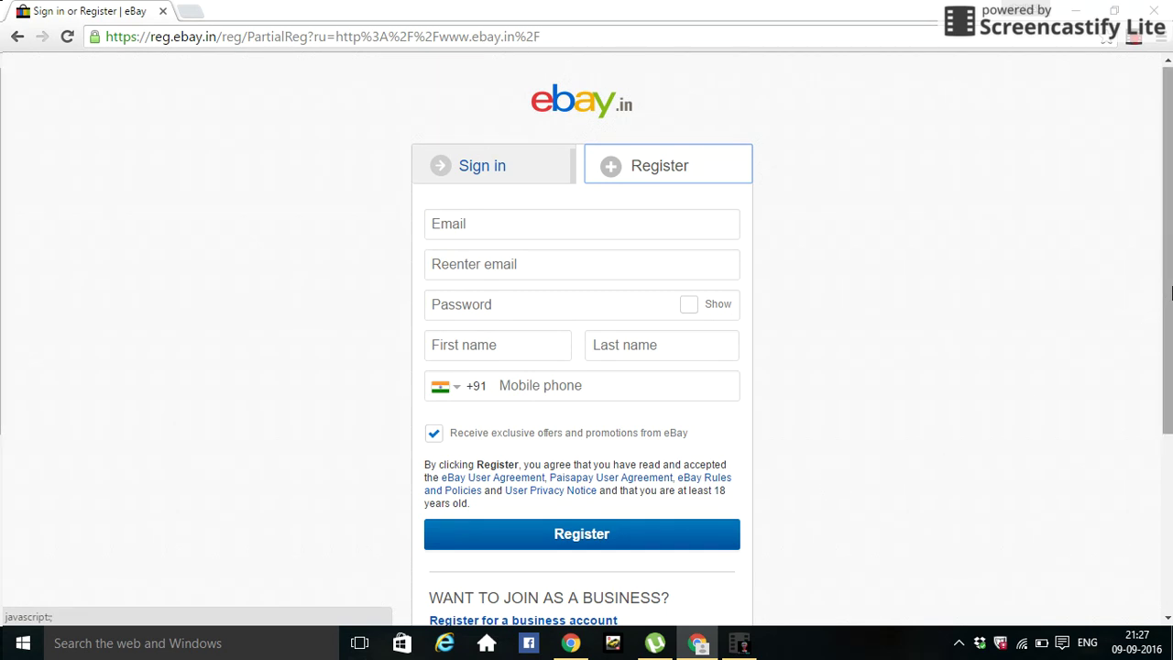
{"action": "left_click_drag", "start_coordinate": [1169, 292], "coordinate": [1170, 390]}
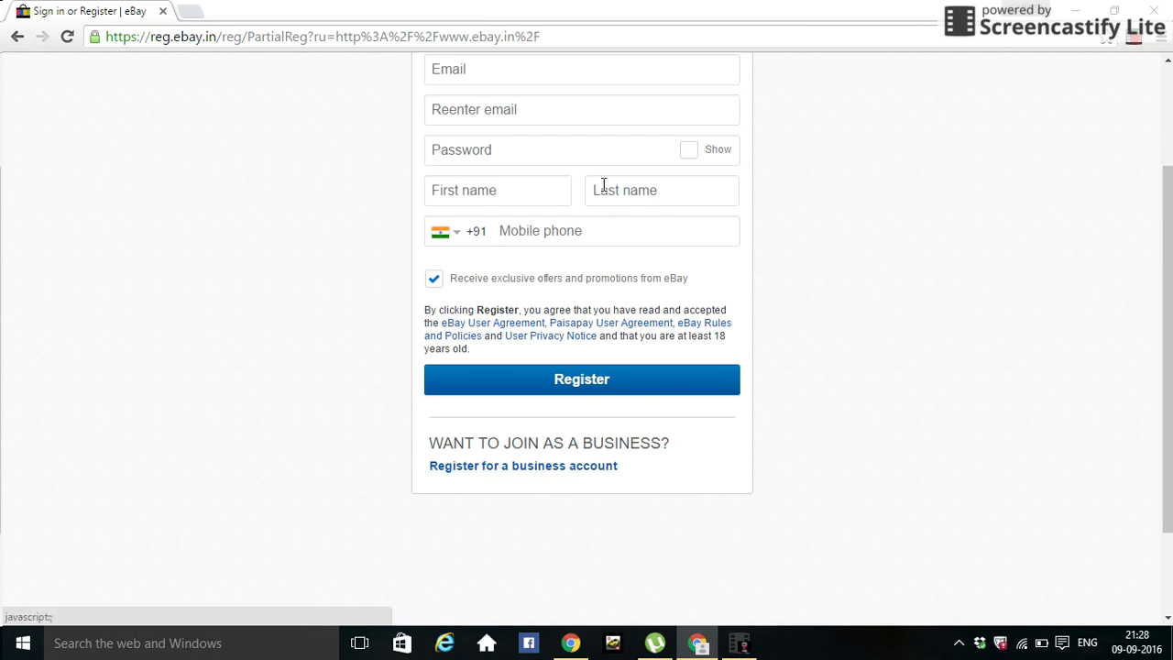
{"action": "left_click", "coordinate": [583, 472]}
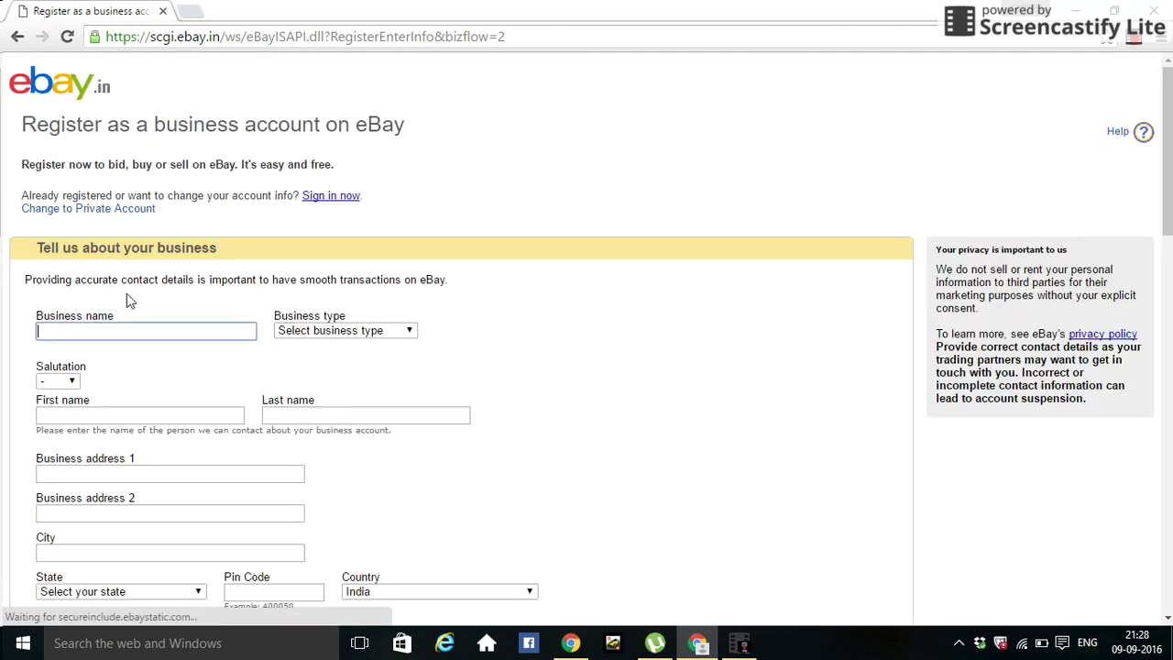
- Enter the business name, replacing the word 'indian' with the owner's first name
{"action": "left_click", "coordinate": [126, 329]}
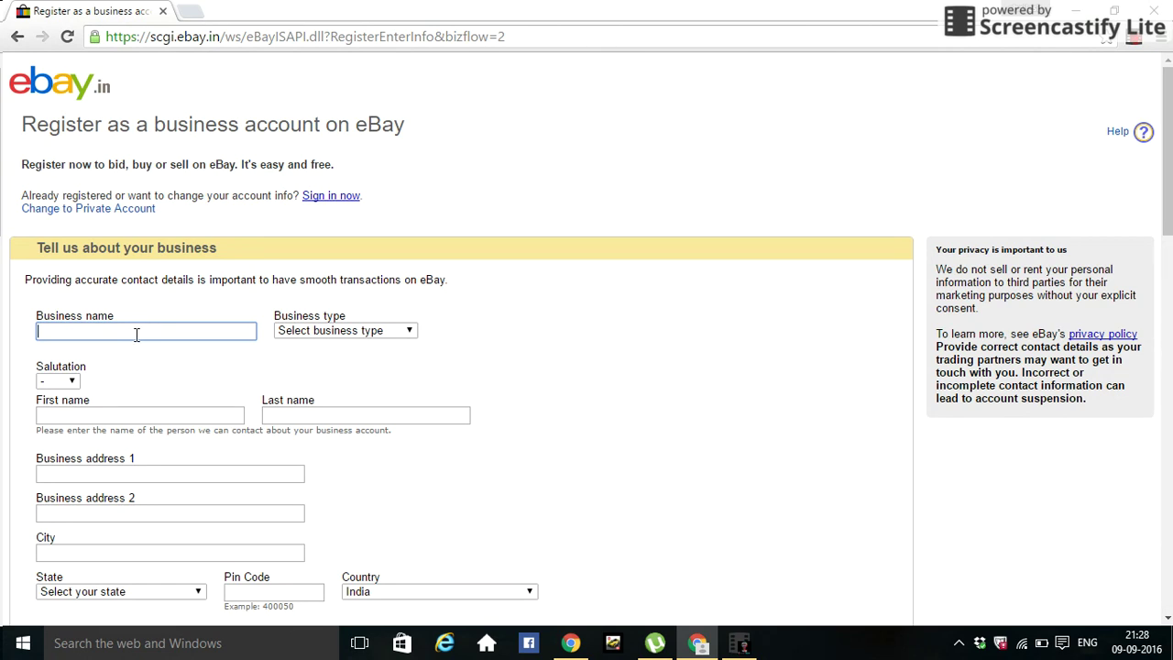
{"action": "type", "text": "indian coins"}
{"action": "double_click", "coordinate": [67, 332]}
{"action": "key", "text": "BackSpace"}
{"action": "left_click", "coordinate": [70, 332]}
{"action": "type", "text": "shailesh"}
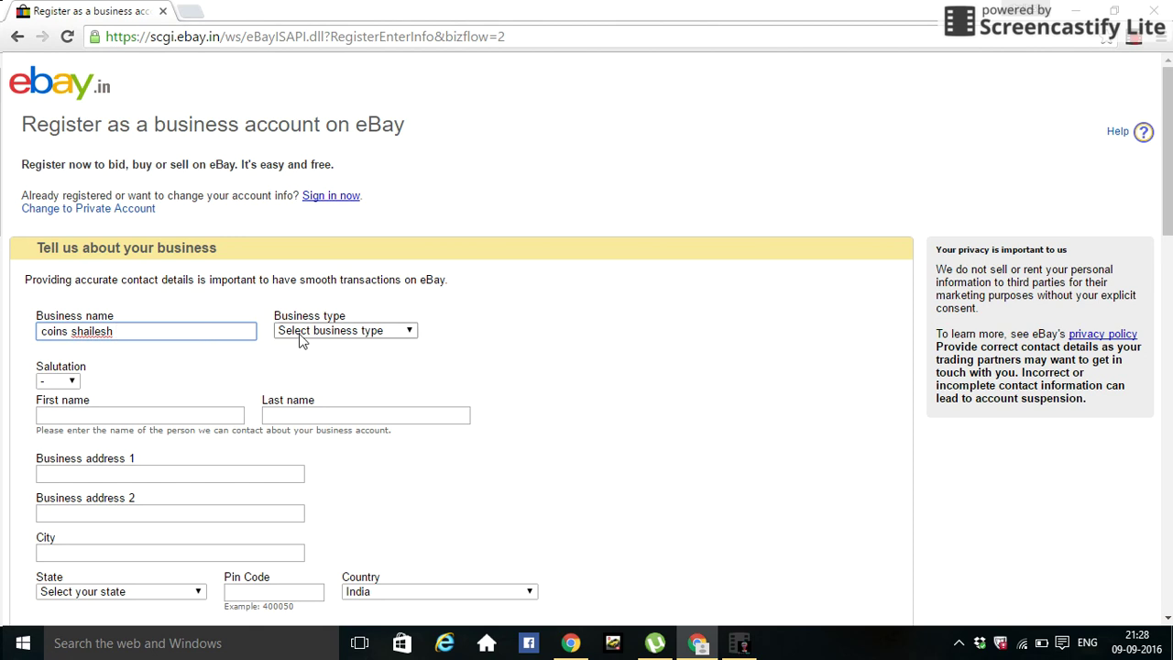
- Set the business type to Retailer
{"action": "left_click", "coordinate": [409, 331]}
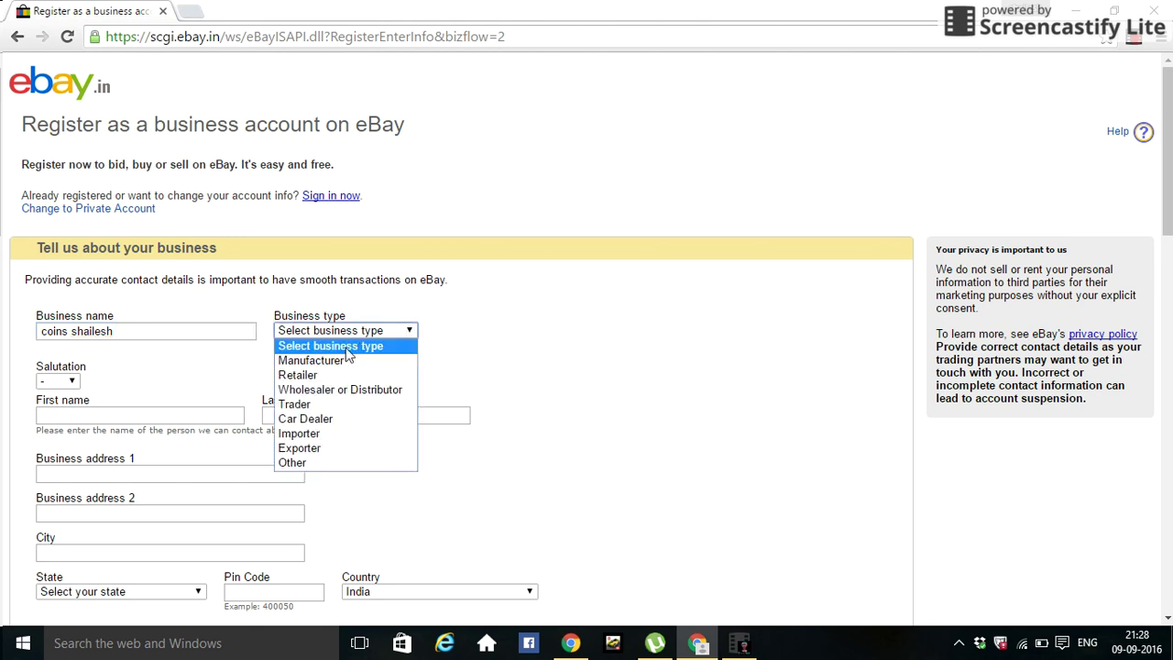
{"action": "left_click", "coordinate": [348, 383]}
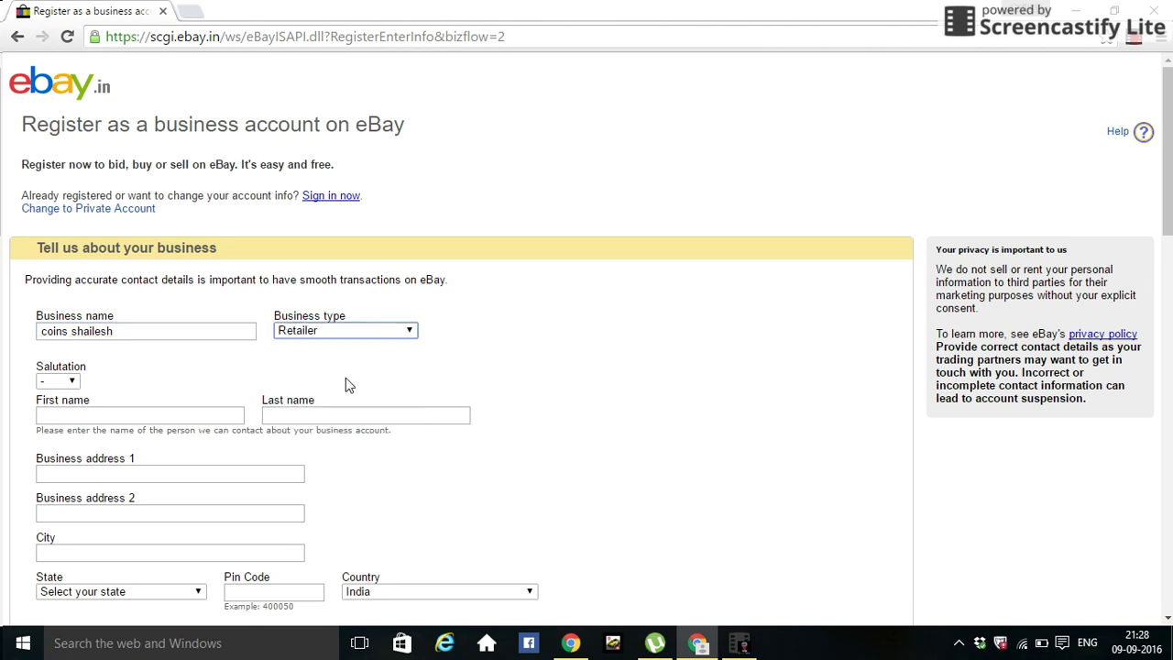
{"action": "left_click", "coordinate": [409, 331]}
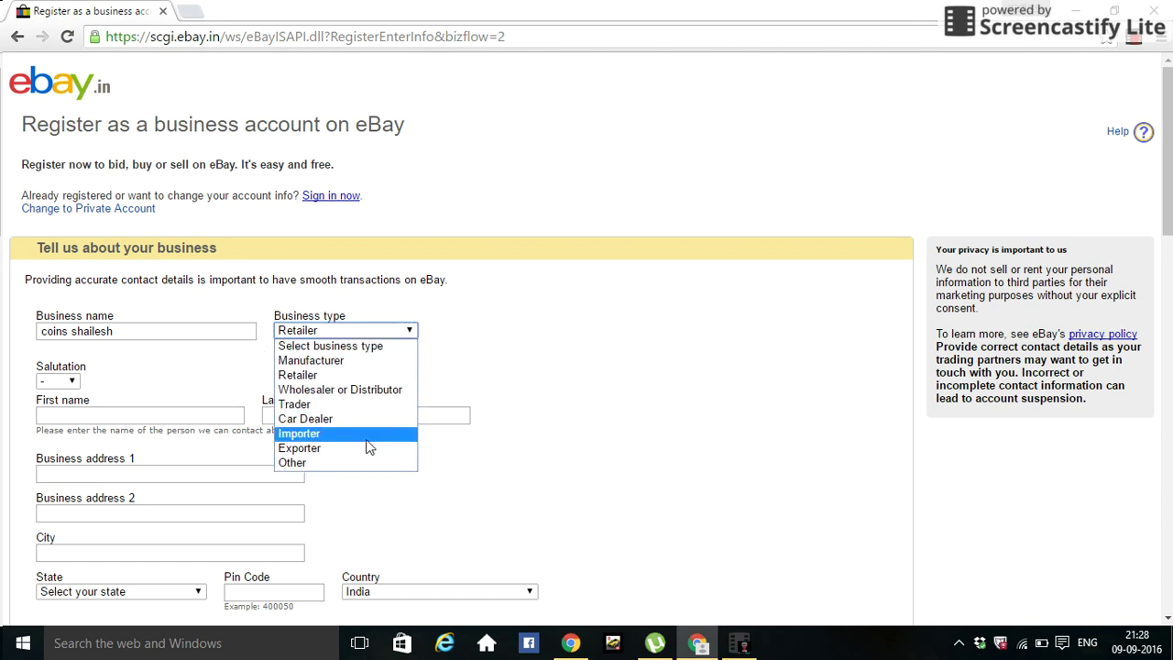
{"action": "left_click", "coordinate": [357, 376]}
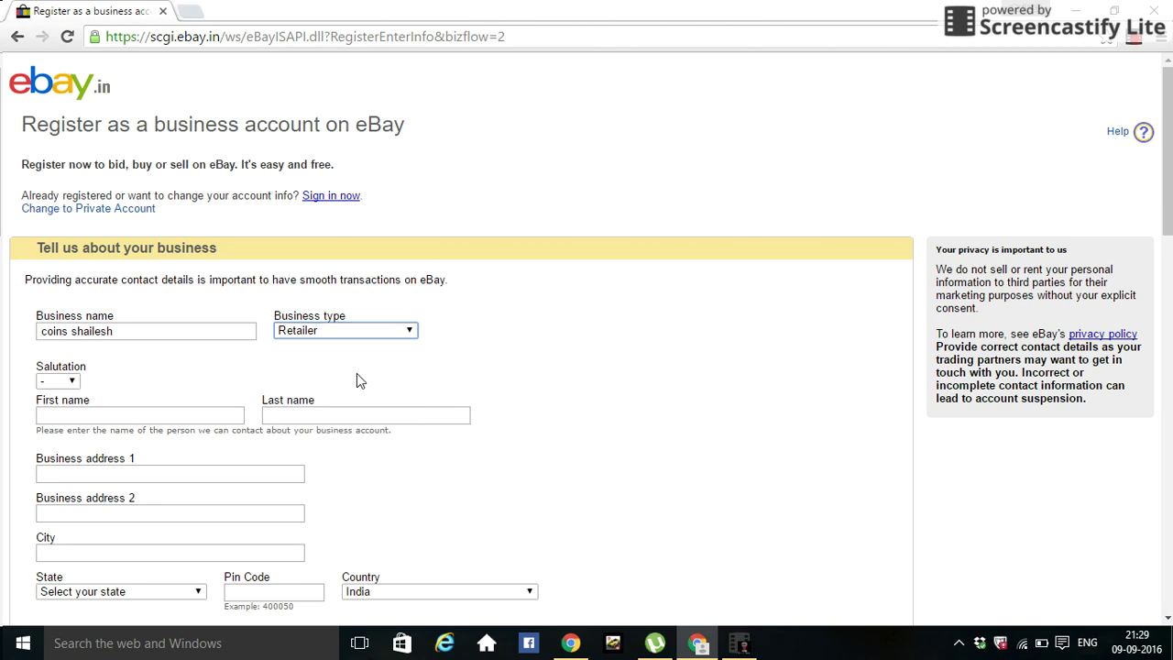
- Choose Mr as the salutation and enter the contact's first and last name
{"action": "left_click", "coordinate": [72, 381]}
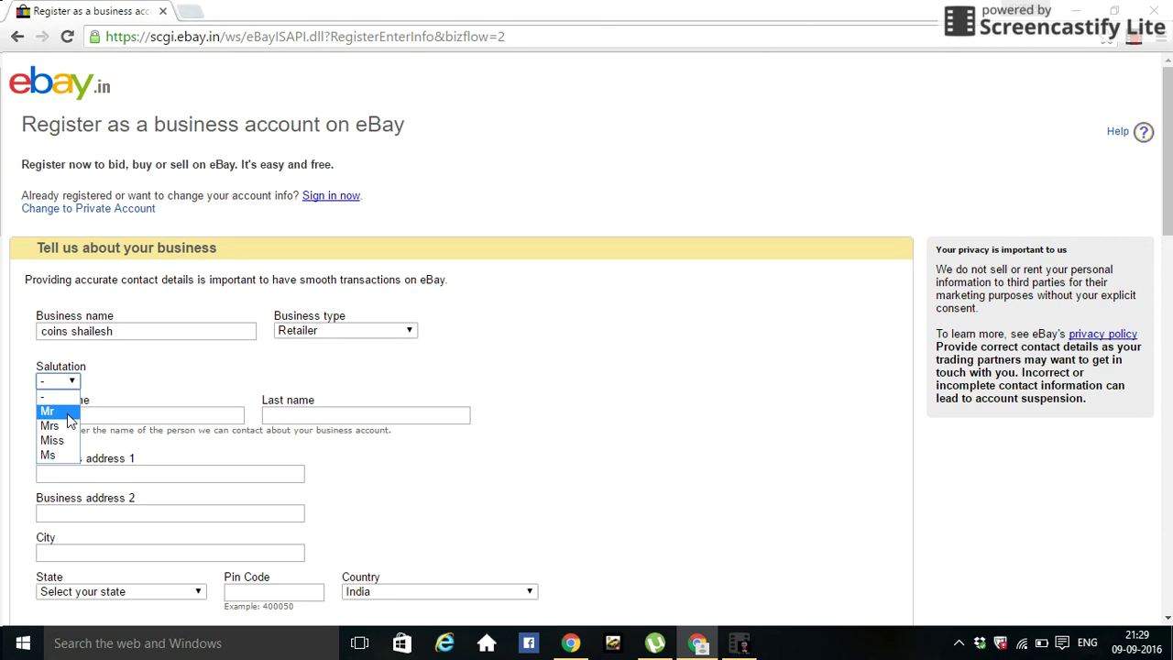
{"action": "left_click", "coordinate": [68, 413]}
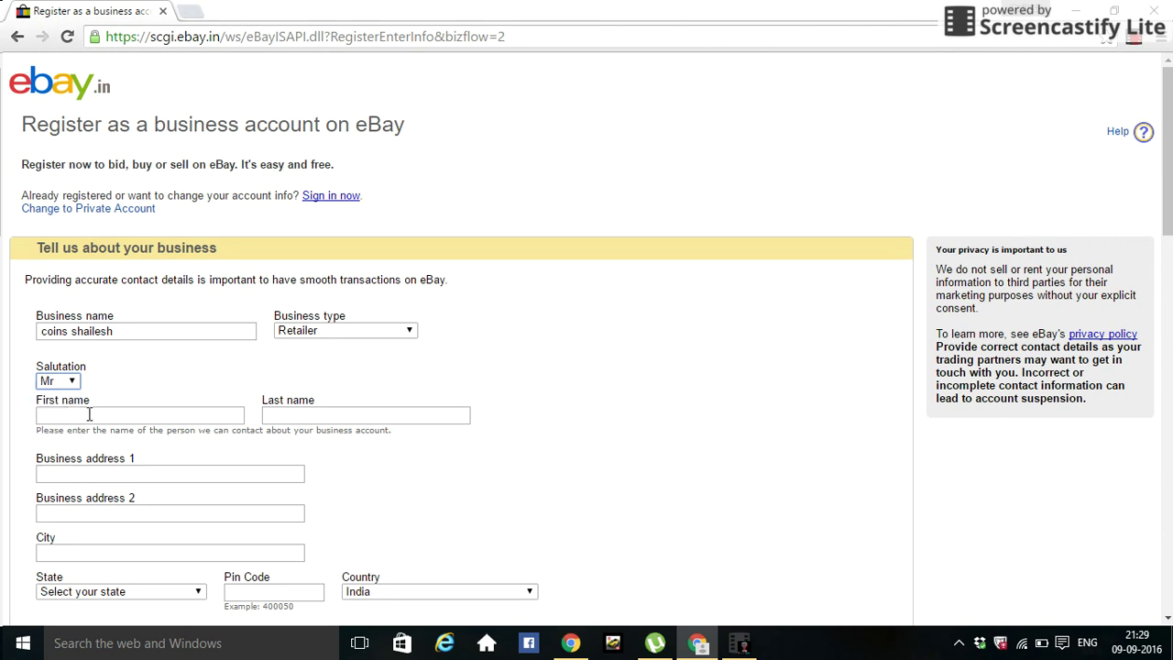
{"action": "left_click", "coordinate": [93, 414]}
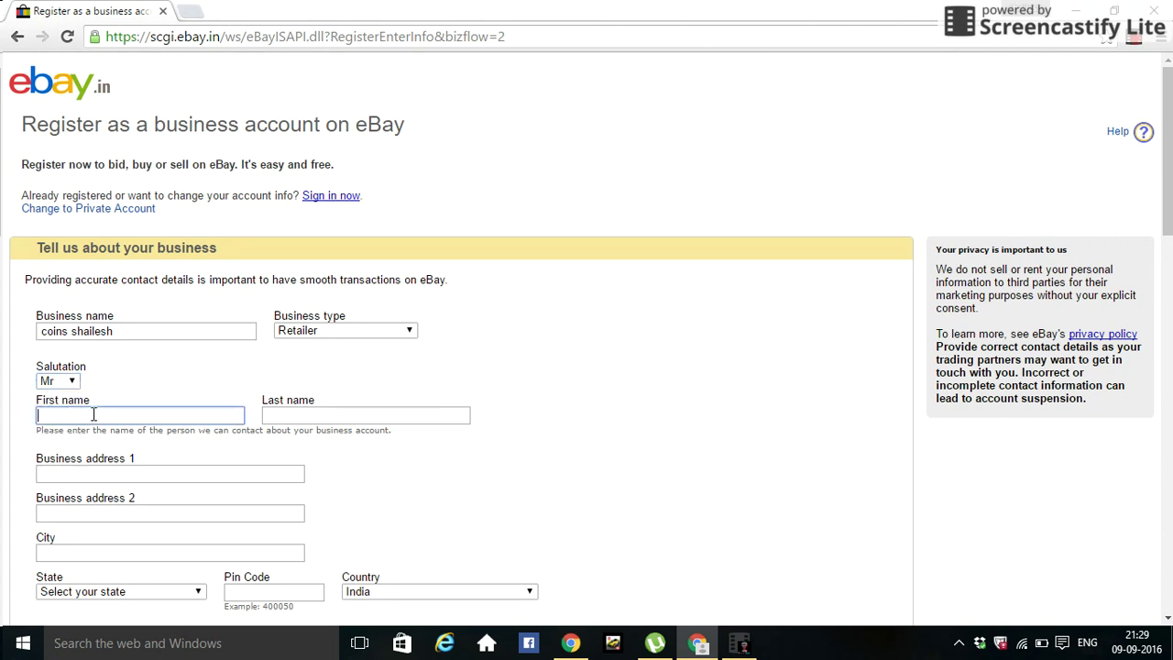
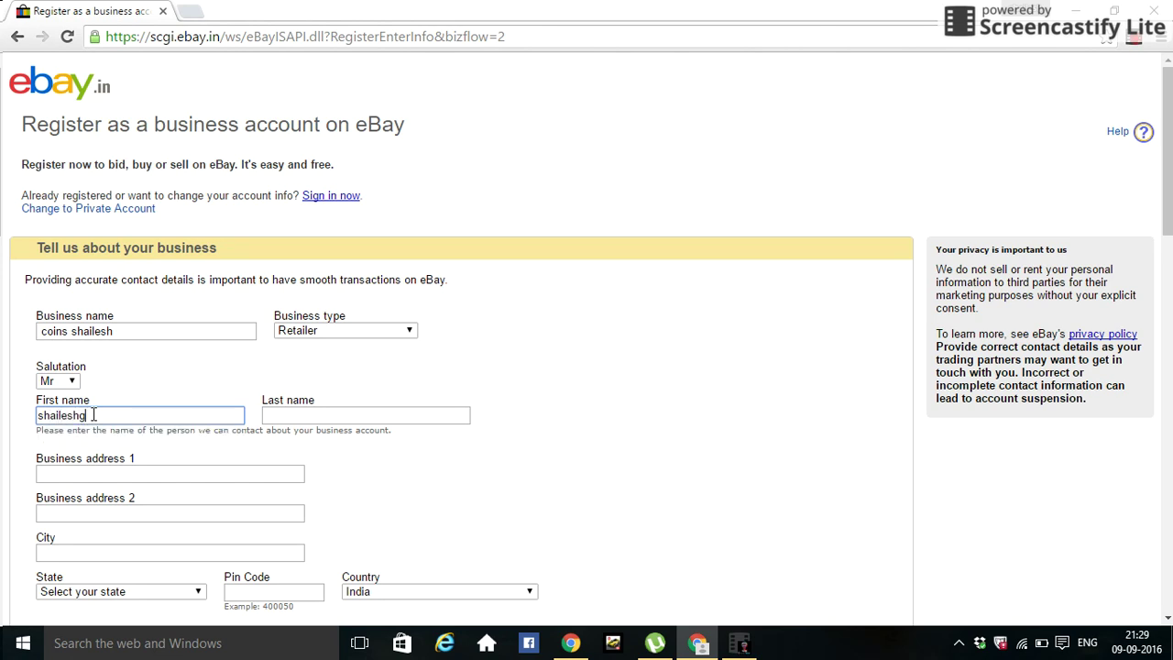
{"action": "key", "text": "Tab"}
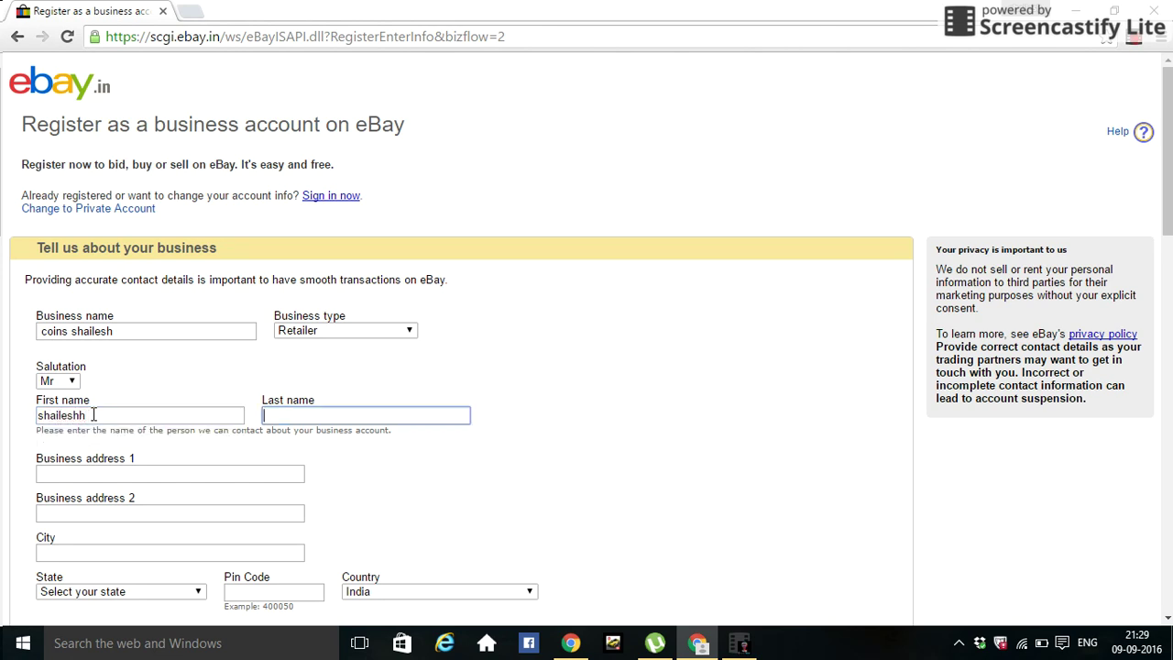
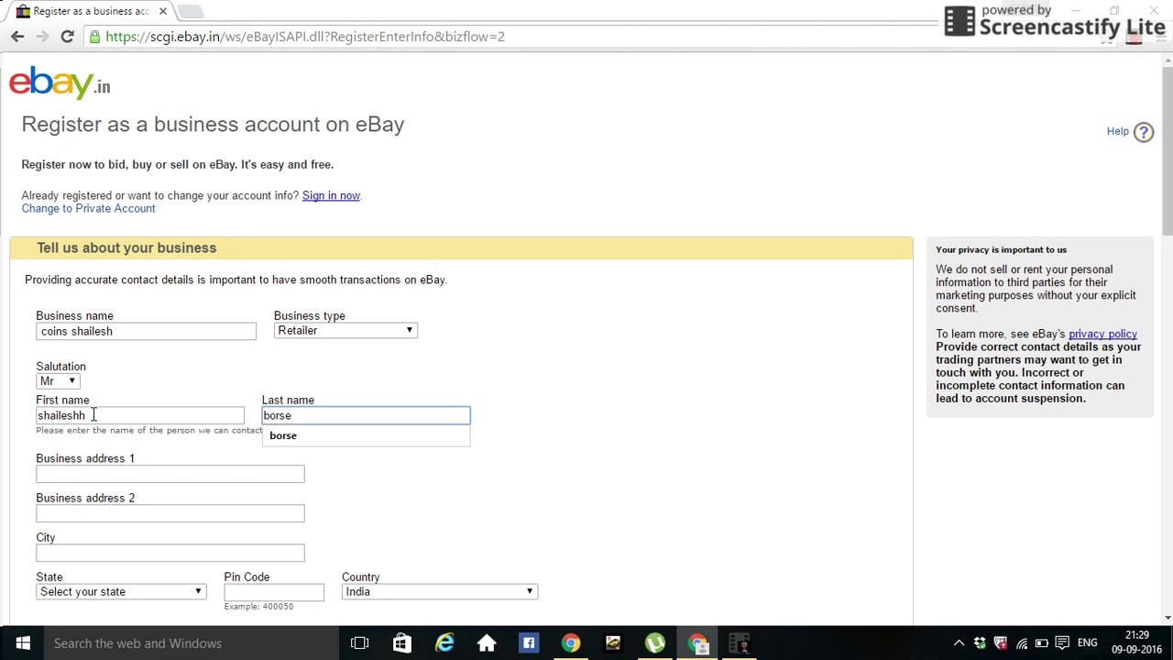
{"action": "key", "text": "Tab"}
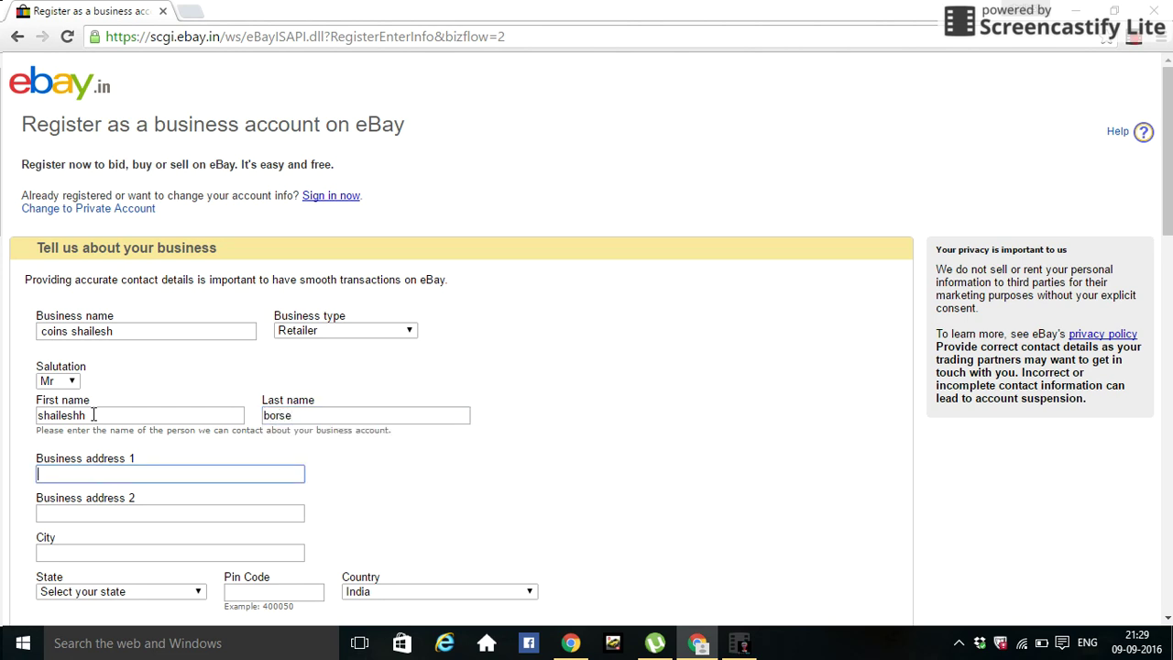
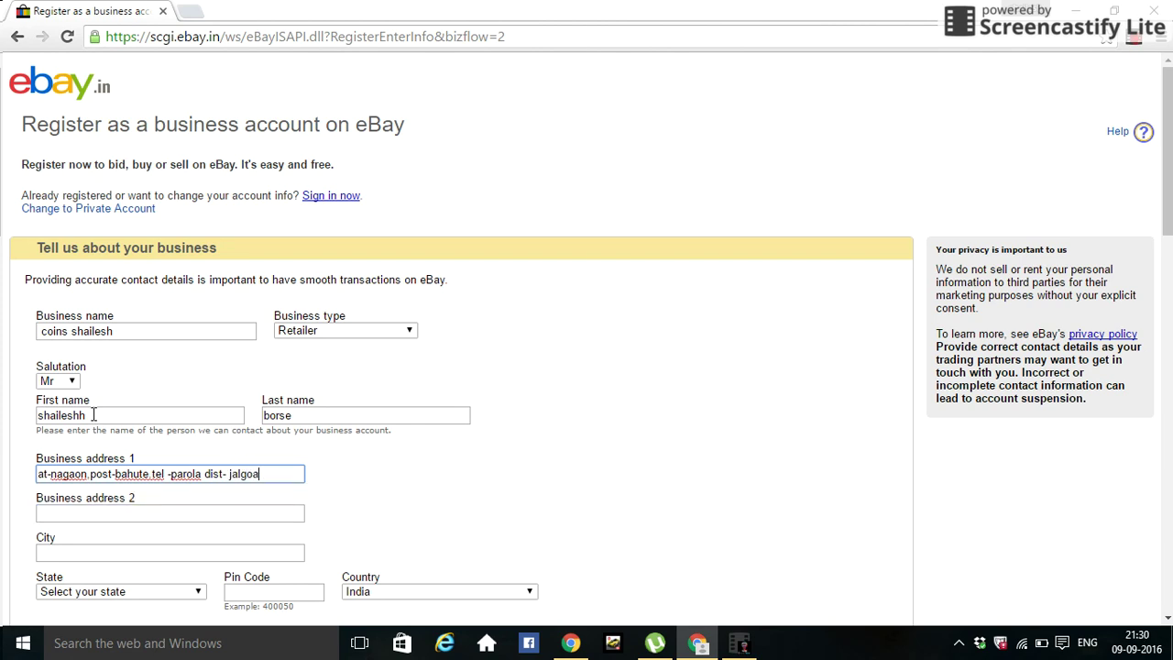
- Enter the first business address line, removing a stray equals sign
{"action": "left_click", "coordinate": [73, 509]}
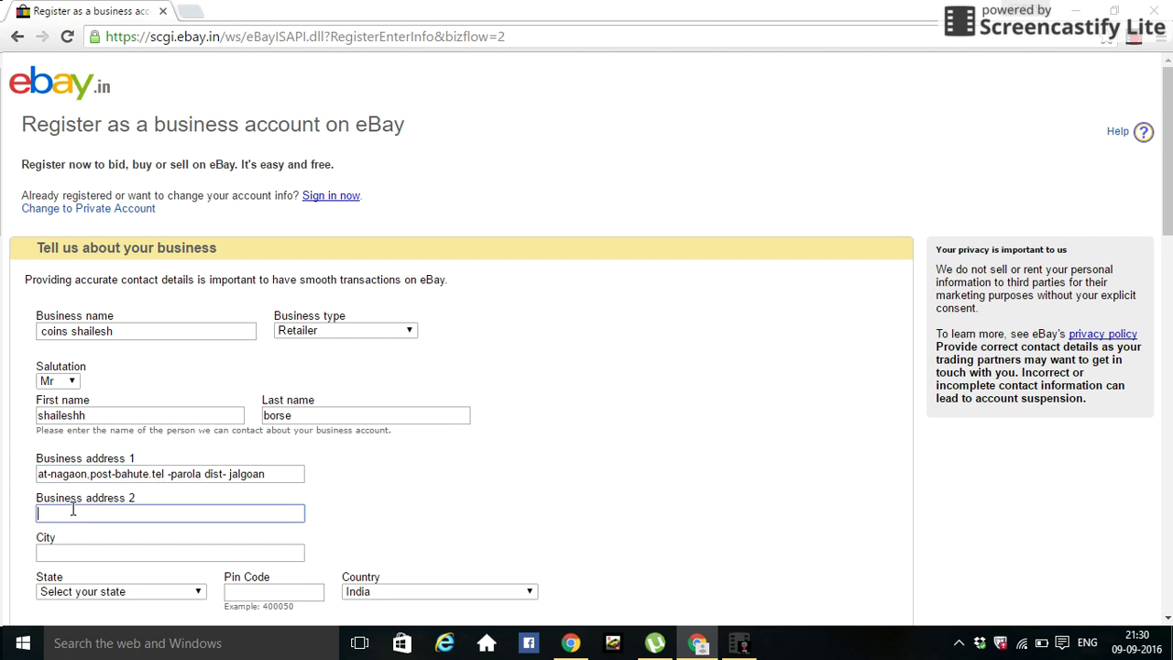
{"action": "double_click", "coordinate": [120, 474]}
{"action": "left_click", "coordinate": [120, 473]}
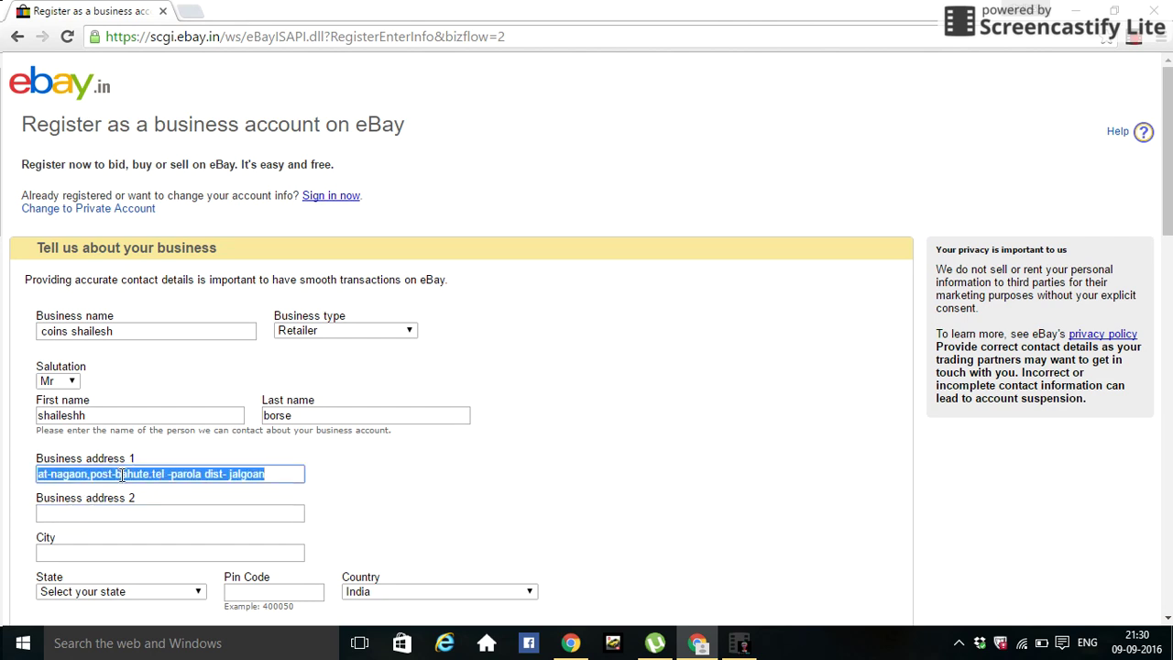
- Fill the second address line, city, state and PIN code from the saved autofill suggestion
{"action": "left_click", "coordinate": [129, 515]}
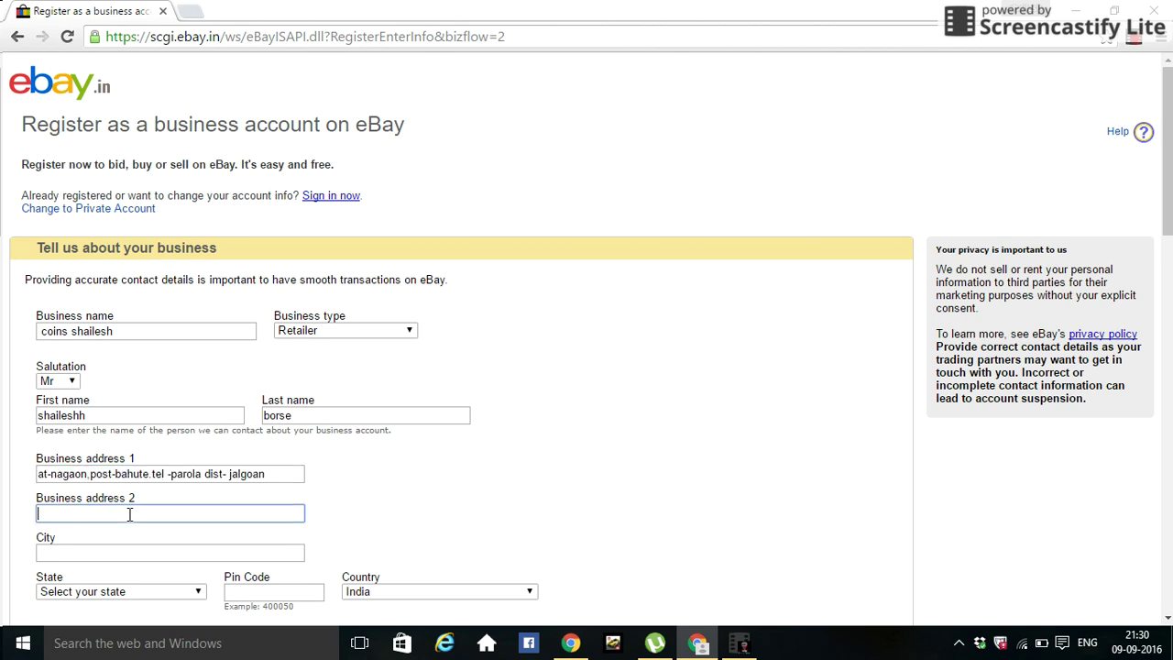
{"action": "type", "text": "at"}
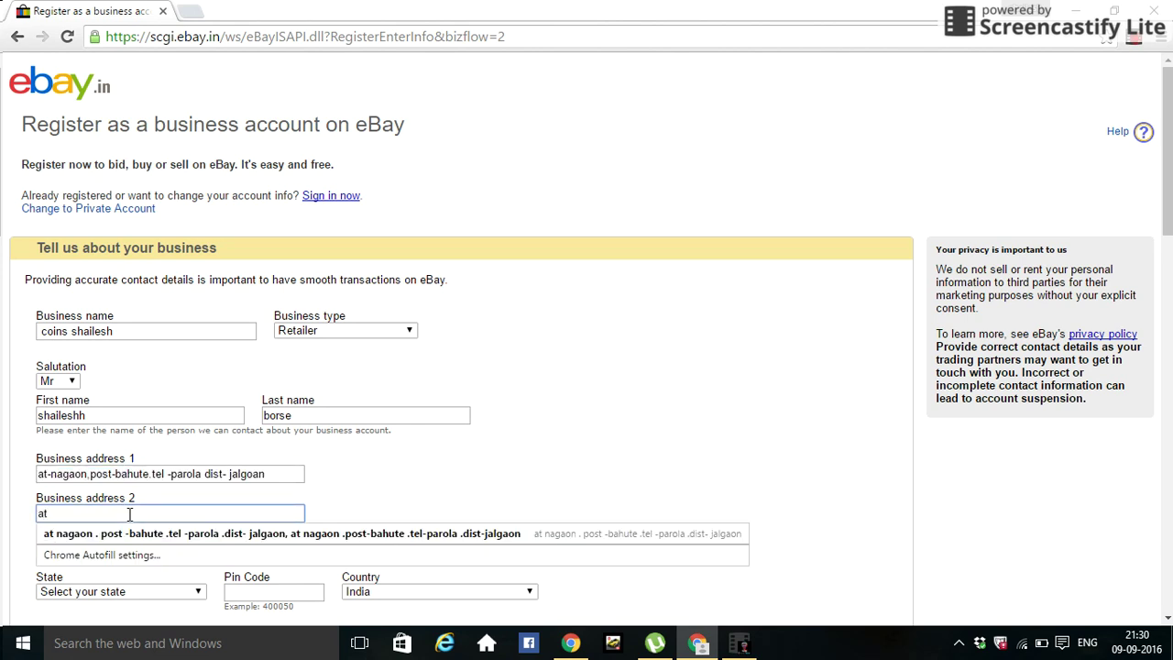
{"action": "left_click", "coordinate": [169, 543]}
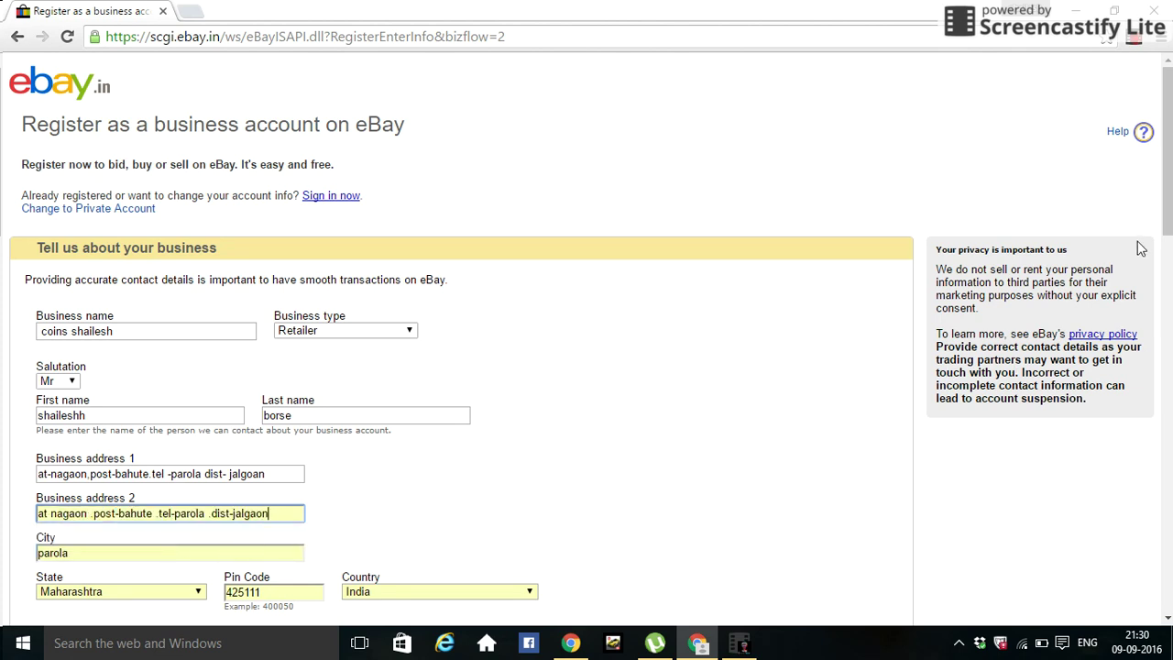
{"action": "left_click_drag", "start_coordinate": [1169, 225], "coordinate": [1169, 285]}
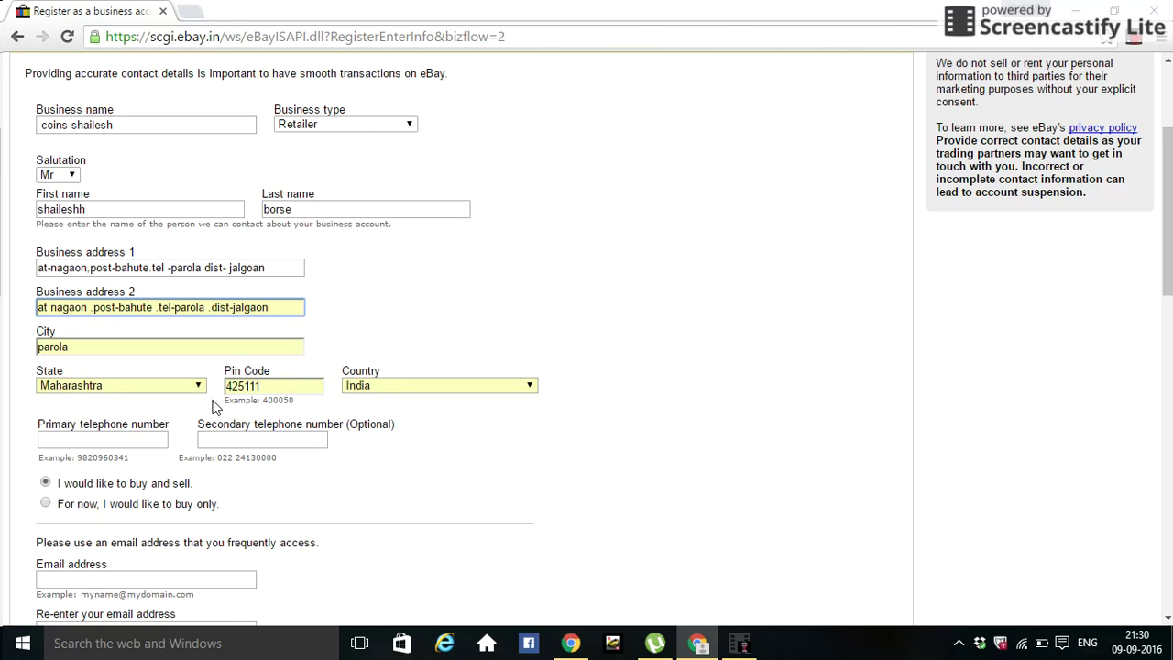
- Enter the contact's phone number in the primary and secondary telephone fields
{"action": "left_click", "coordinate": [136, 439]}
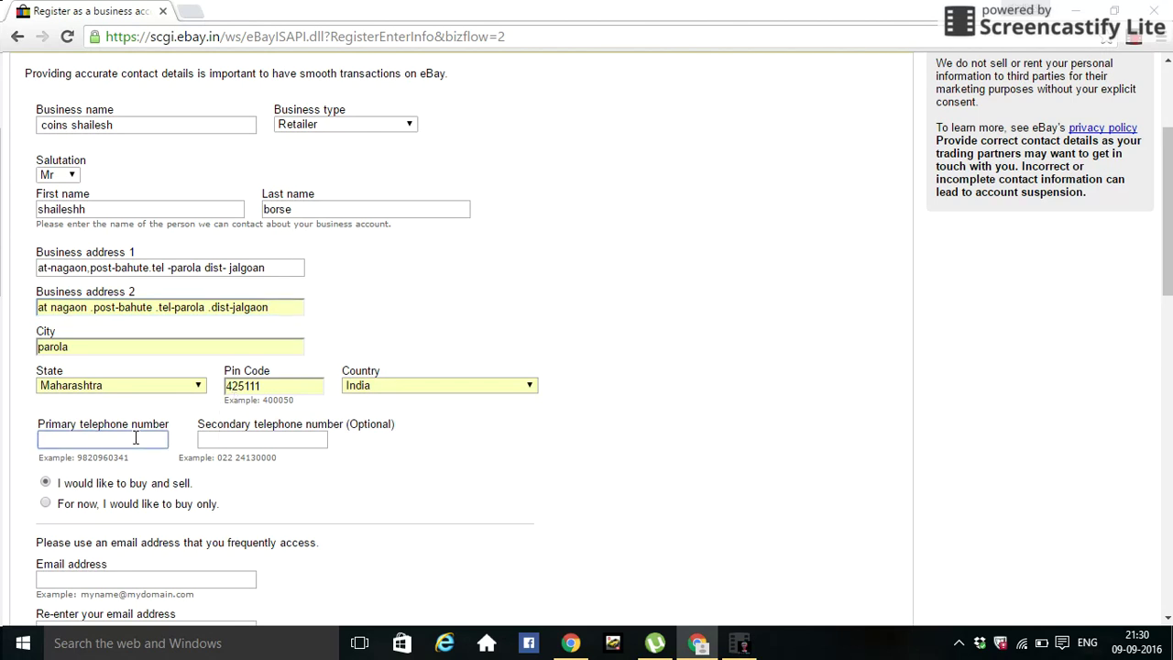
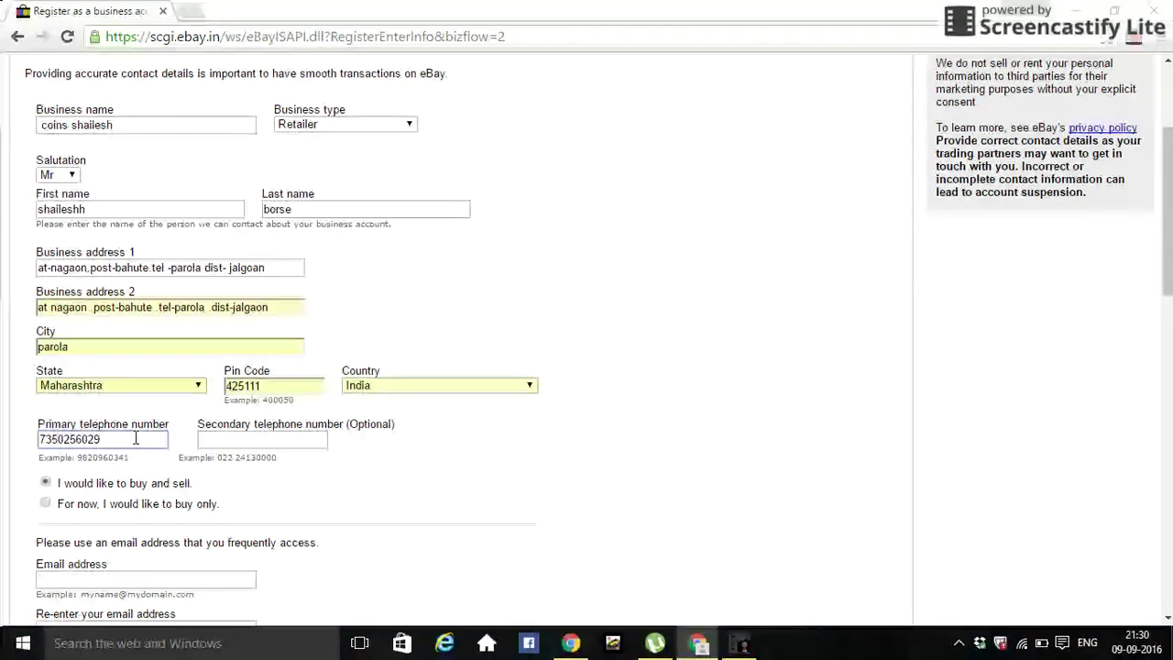
{"action": "left_click", "coordinate": [237, 443]}
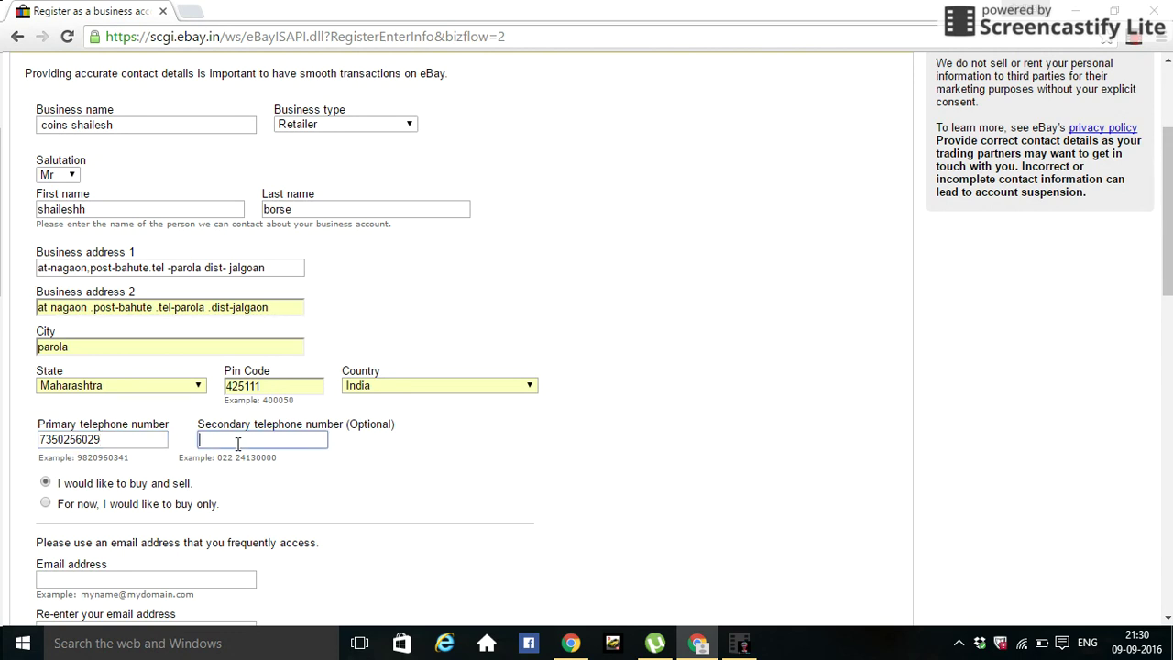
- Fill in the saved e-mail address and type it again in the confirmation field
{"action": "left_click", "coordinate": [196, 578]}
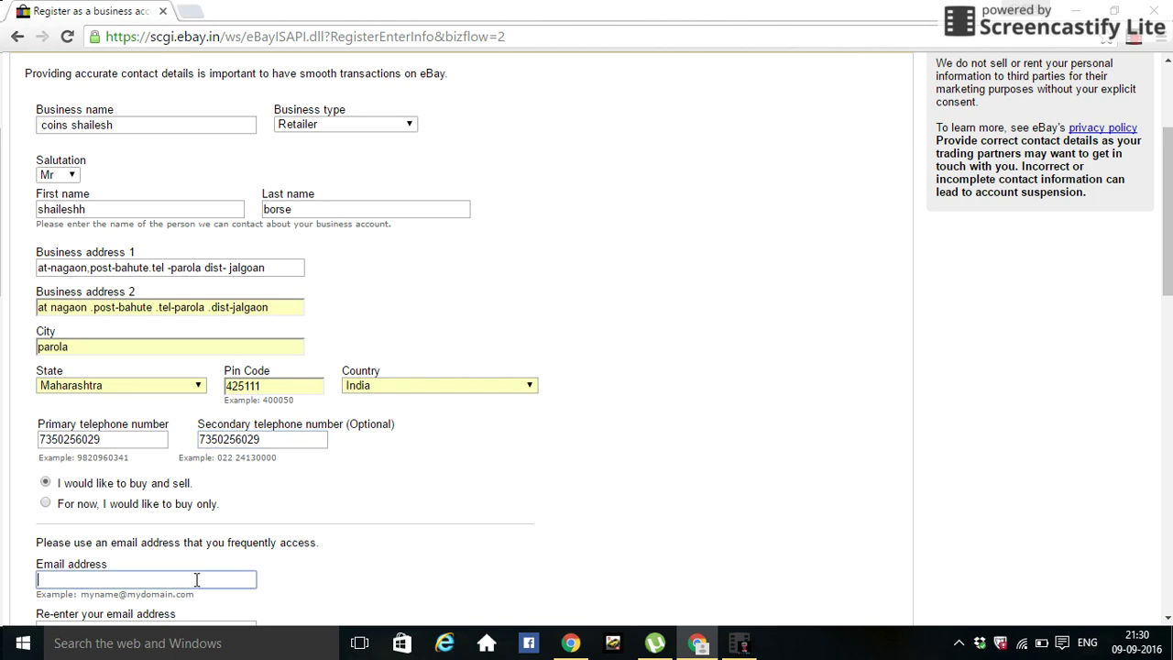
{"action": "type", "text": "sh"}
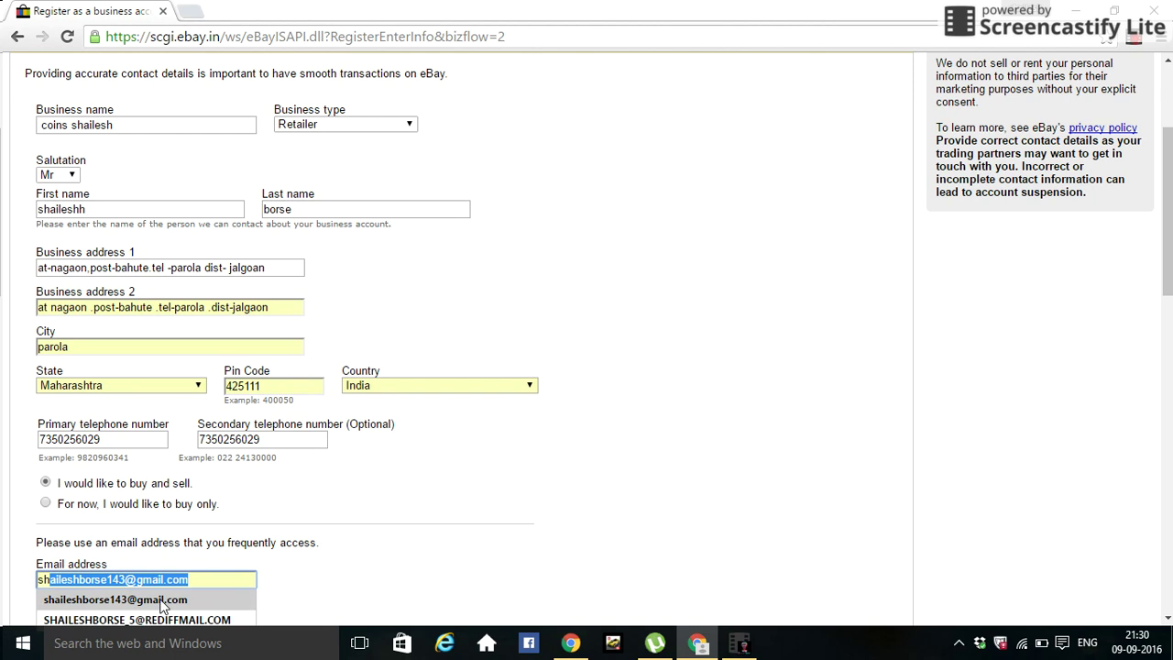
{"action": "left_click", "coordinate": [161, 599]}
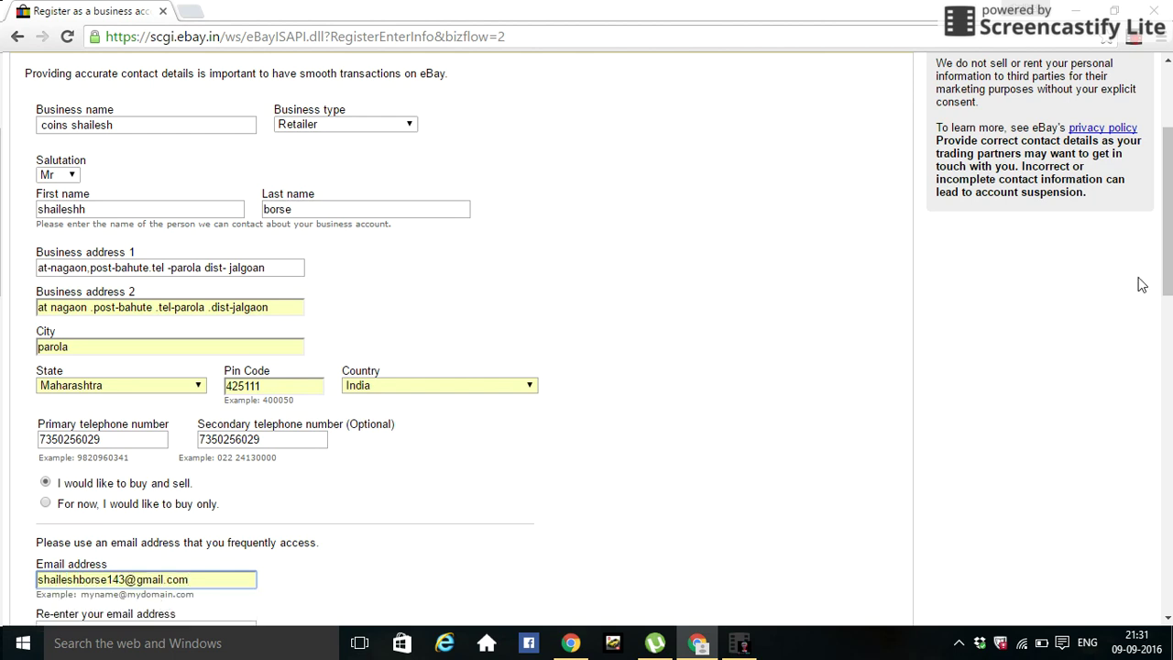
{"action": "left_click_drag", "start_coordinate": [1169, 254], "coordinate": [1169, 307]}
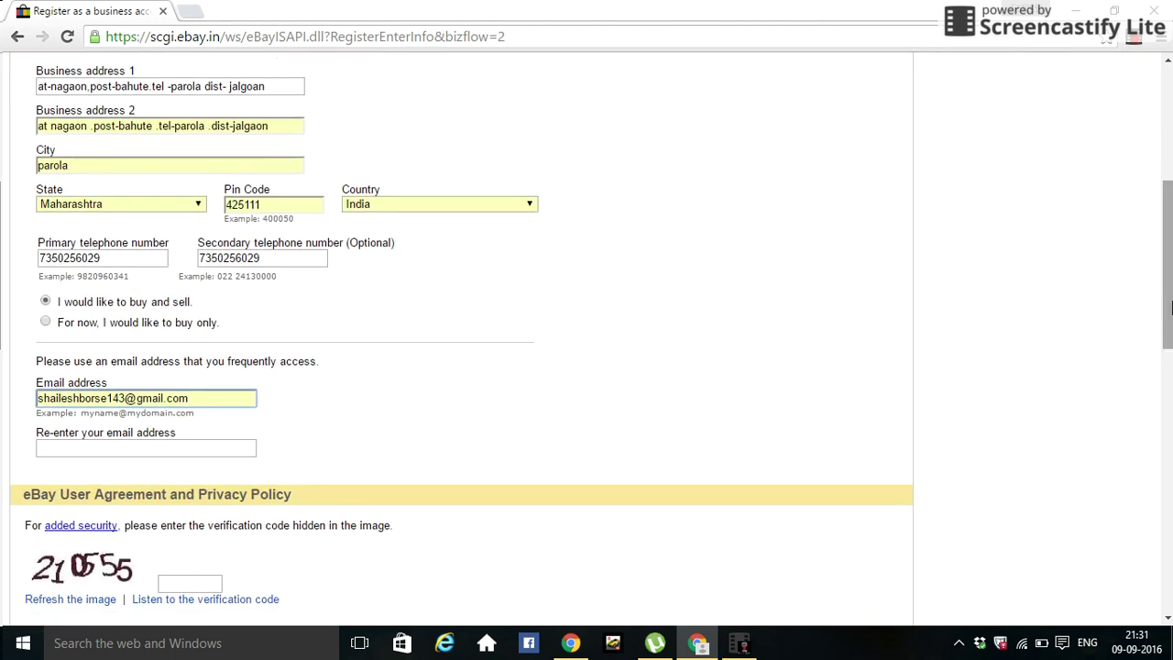
{"action": "left_click", "coordinate": [233, 448]}
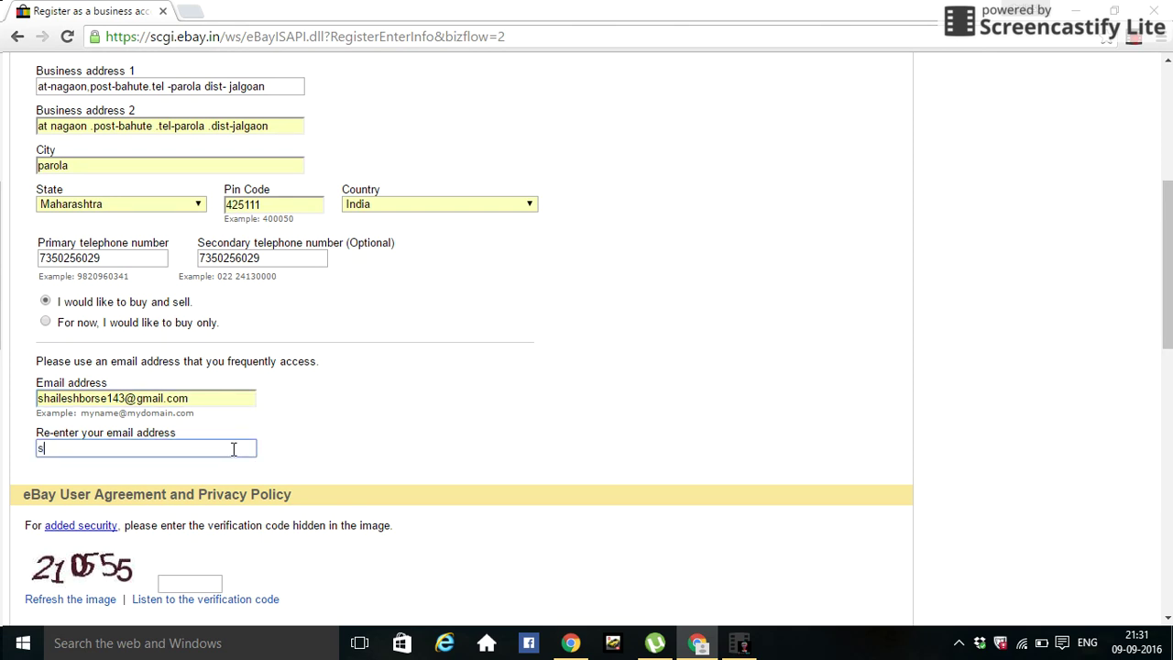
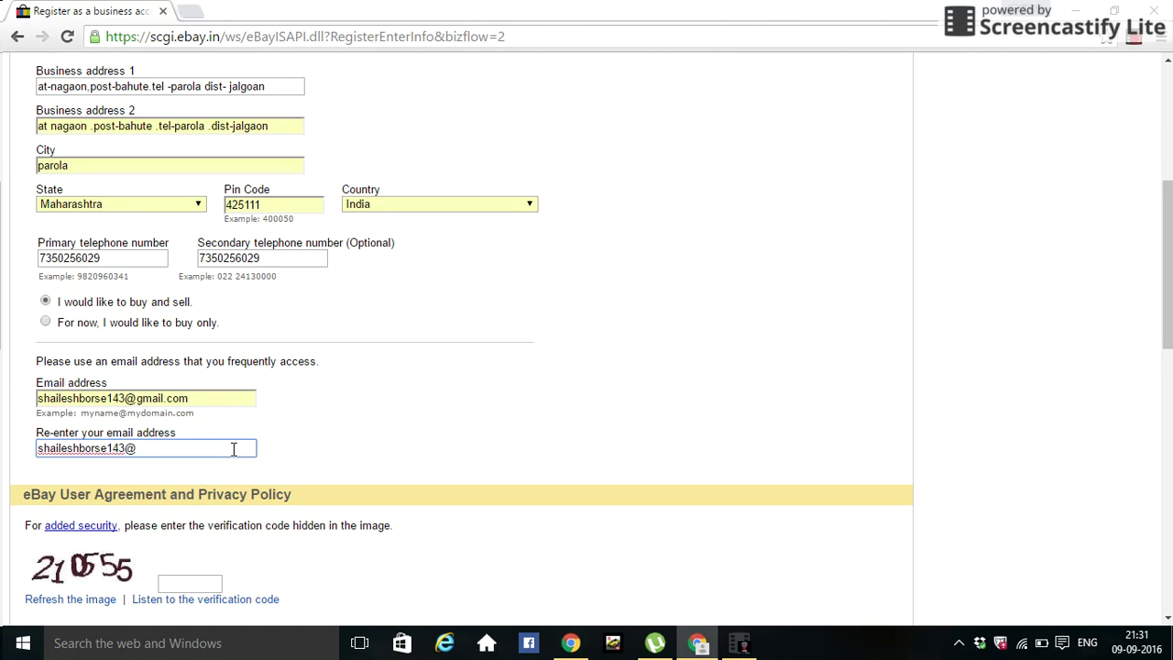
- Type the image verification code and tick the eBay and PaisaPay agreement checkbox
{"action": "left_click_drag", "start_coordinate": [1169, 290], "coordinate": [1169, 355]}
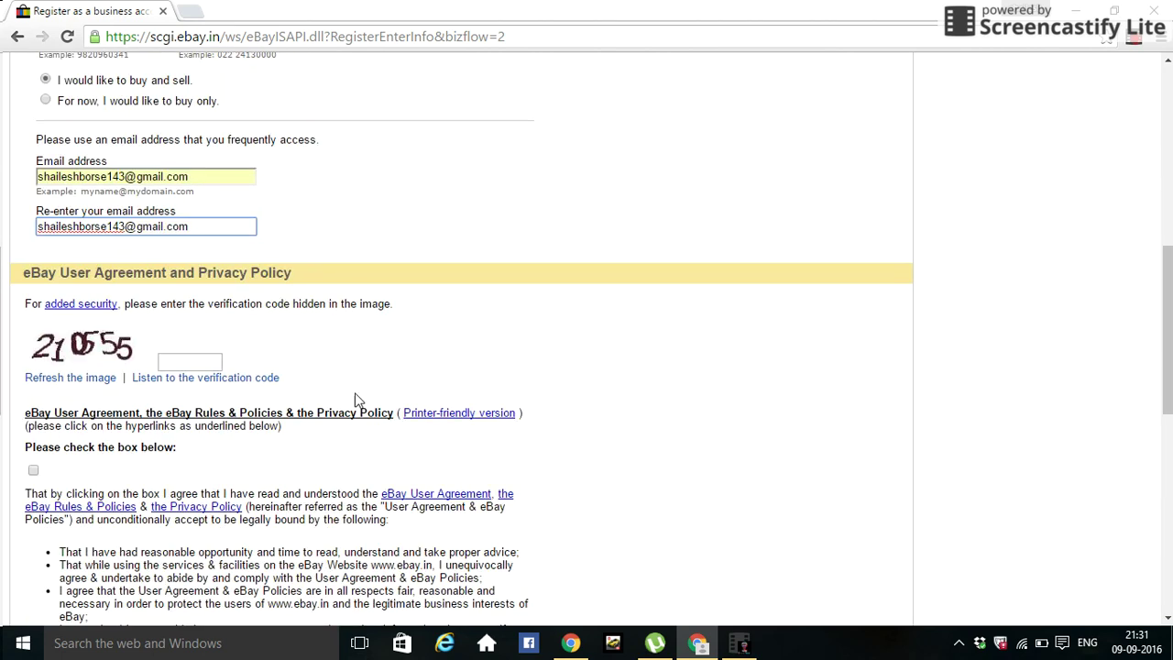
{"action": "left_click", "coordinate": [191, 360]}
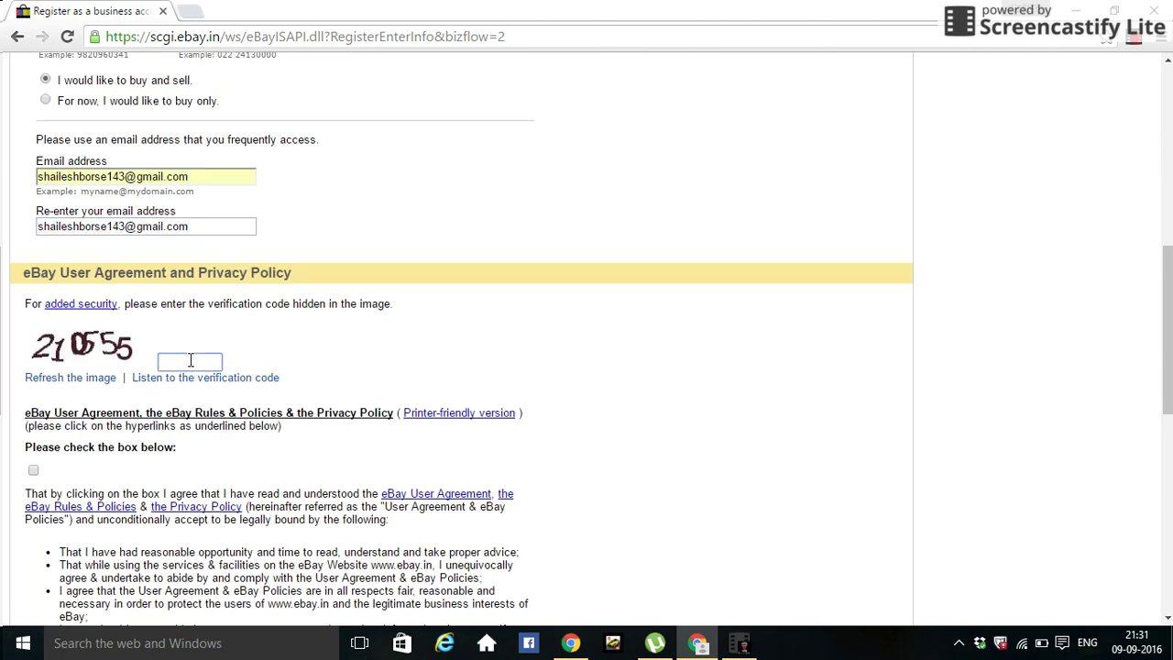
{"action": "type", "text": "210555"}
{"action": "left_click", "coordinate": [34, 471]}
{"action": "left_click_drag", "start_coordinate": [1168, 353], "coordinate": [1169, 433]}
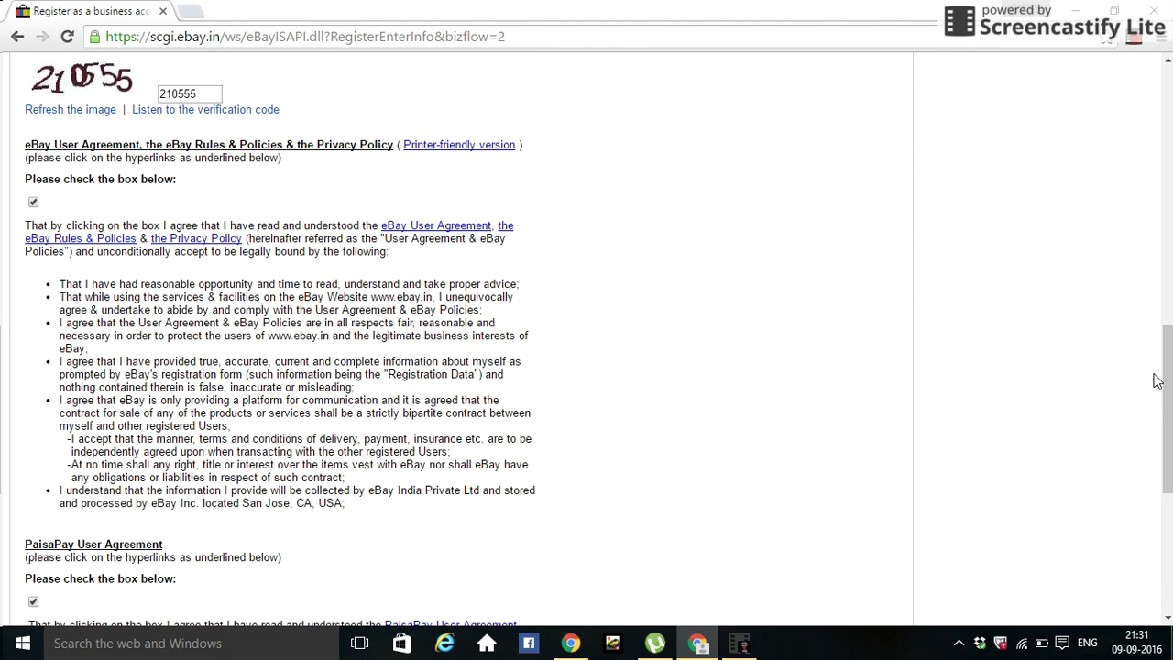
{"action": "left_click_drag", "start_coordinate": [1156, 380], "coordinate": [1169, 483]}
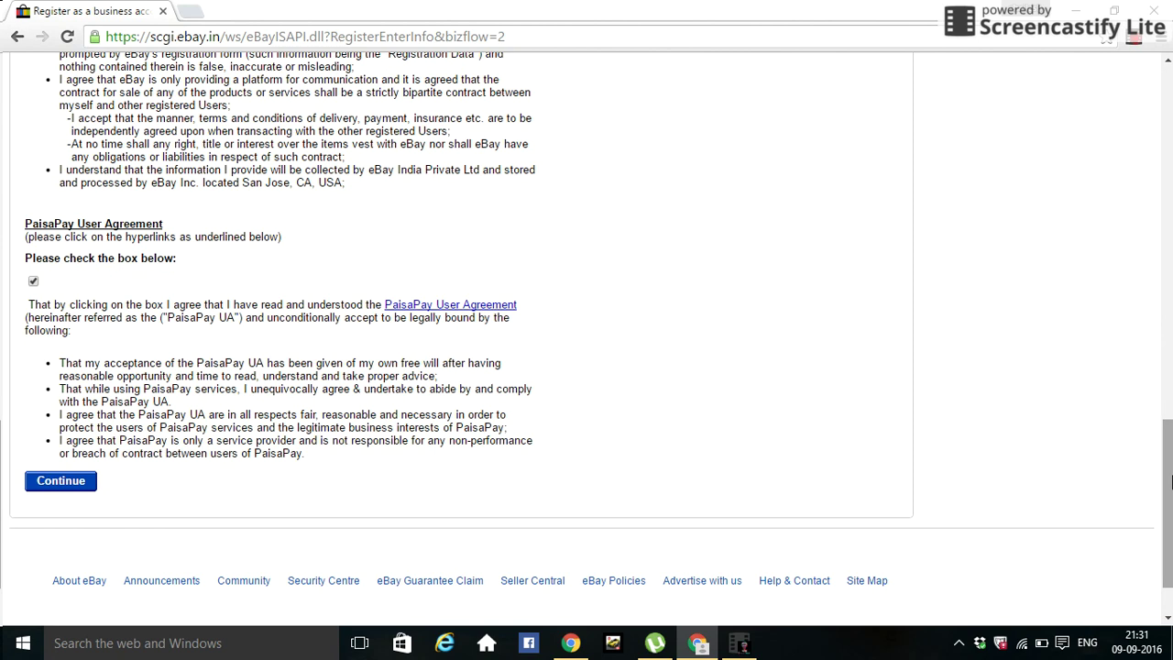
- Submit the form, then change the business name to 'coins' on the returned error page
{"action": "left_click", "coordinate": [83, 490]}
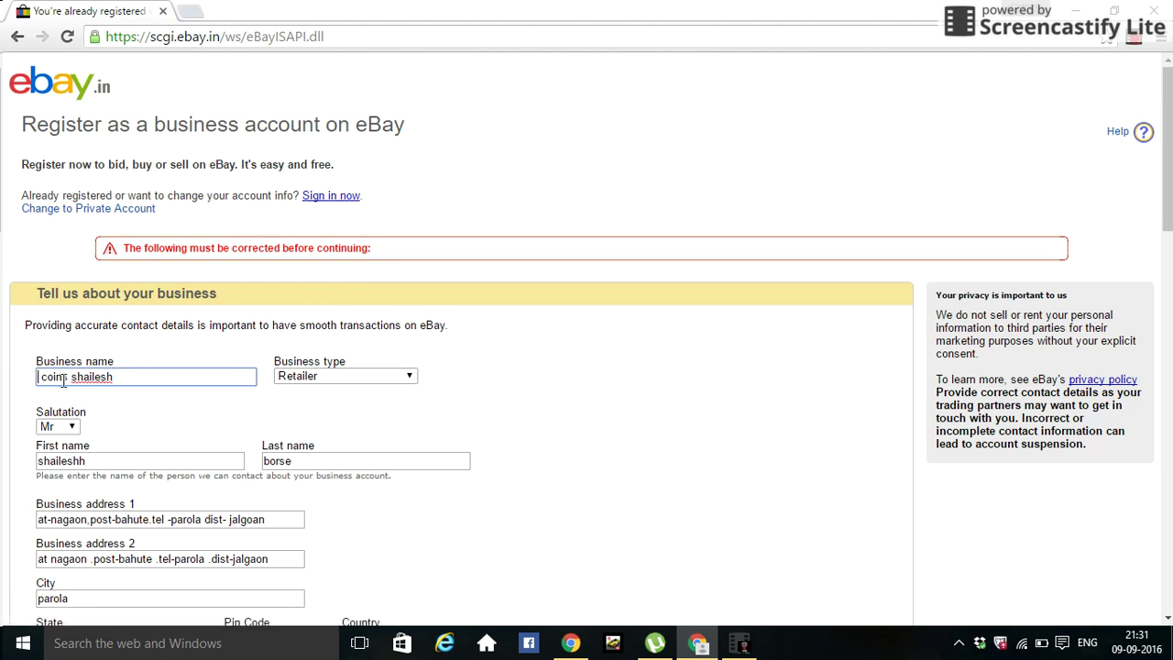
{"action": "left_click", "coordinate": [117, 378]}
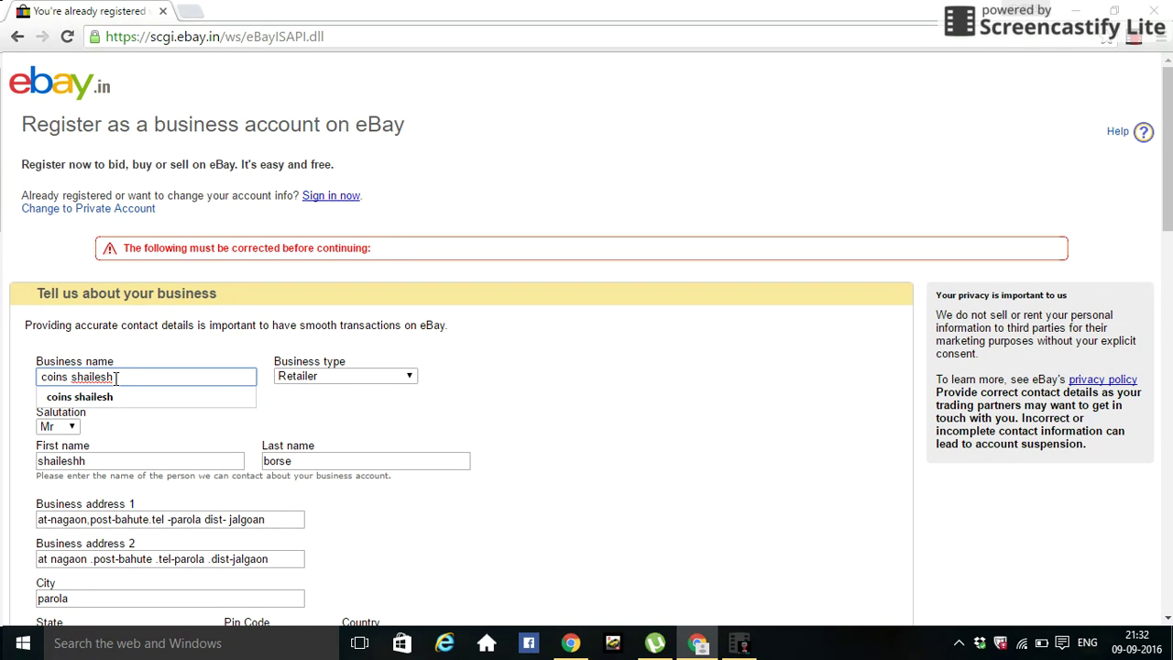
{"action": "key", "text": "BackSpace"}
{"action": "key", "text": "BackSpace"}
{"action": "key", "text": "BackSpace"}
{"action": "key", "text": "BackSpace"}
{"action": "key", "text": "BackSpace"}
{"action": "key", "text": "BackSpace"}
{"action": "key", "text": "BackSpace"}
{"action": "key", "text": "BackSpace"}
{"action": "key", "text": "BackSpace"}
{"action": "key", "text": "BackSpace"}
{"action": "key", "text": "BackSpace"}
{"action": "key", "text": "BackSpace"}
{"action": "key", "text": "BackSpace"}
{"action": "key", "text": "BackSpace"}
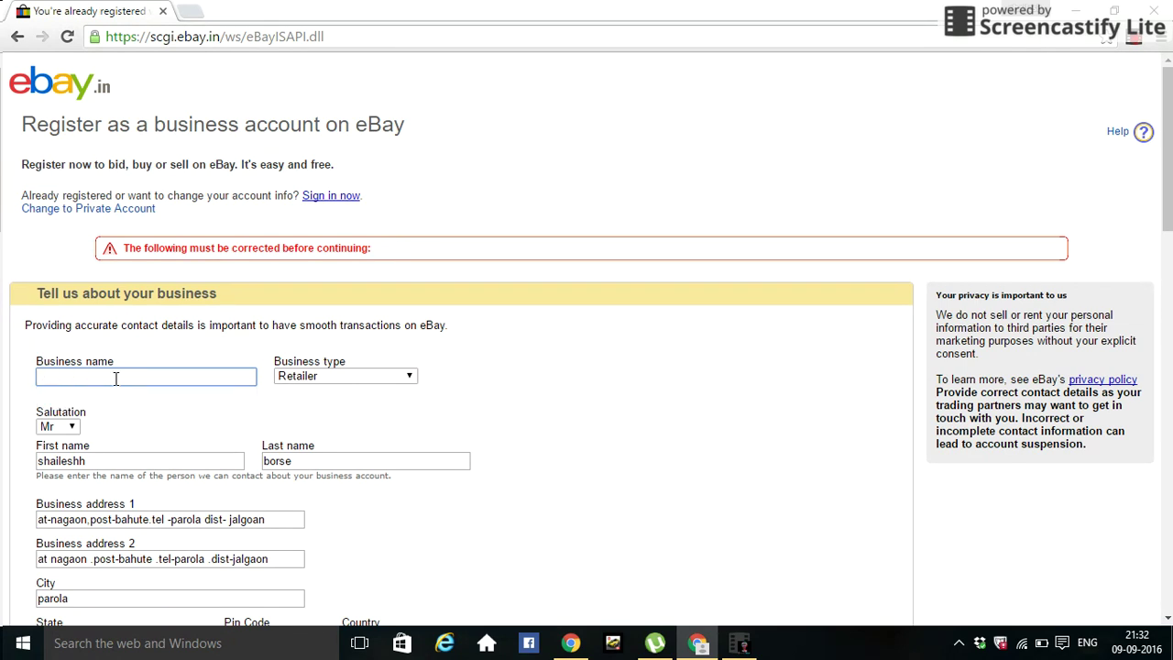
{"action": "type", "text": "coins"}
{"action": "right_click", "coordinate": [115, 379]}
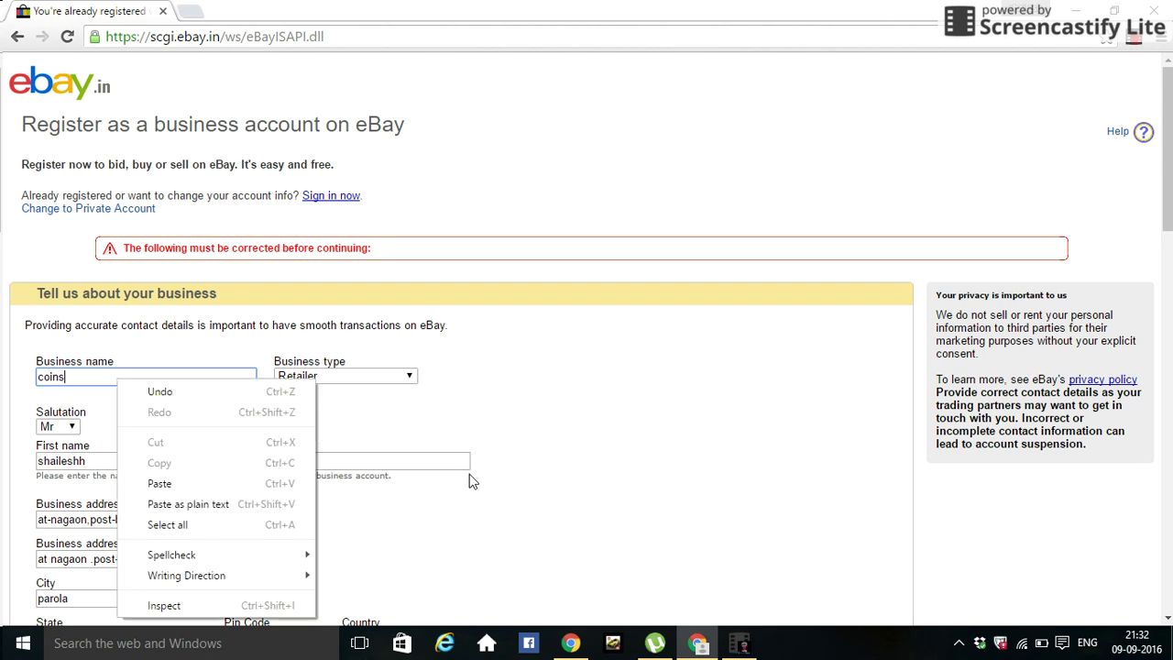
{"action": "left_click", "coordinate": [738, 535]}
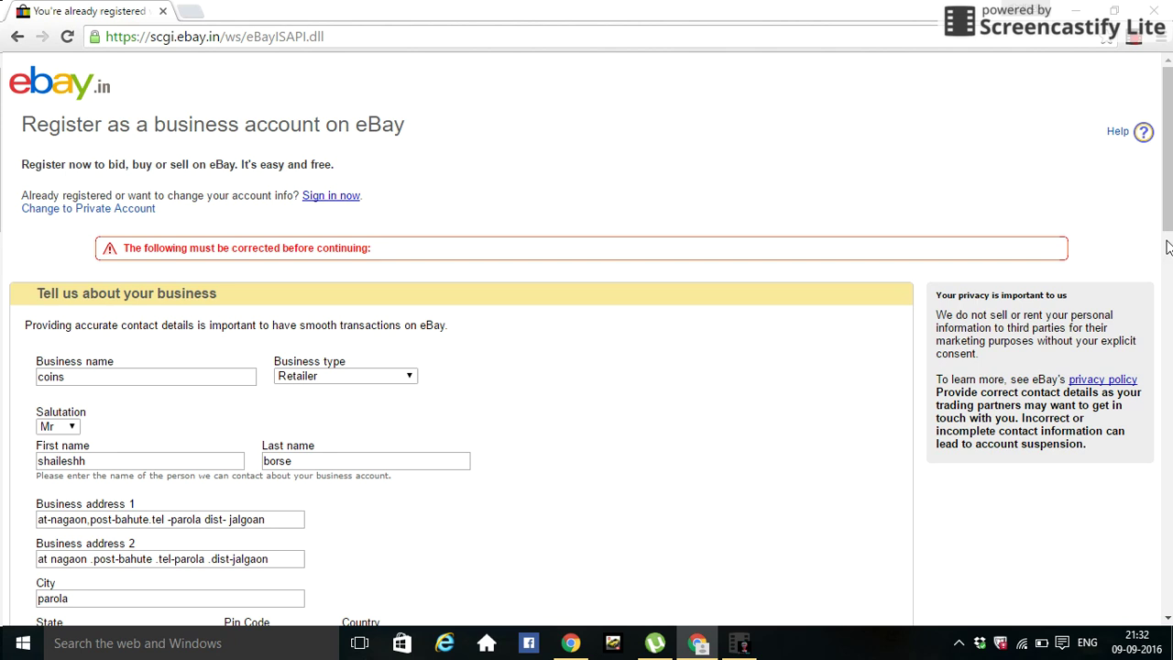
{"action": "left_click_drag", "start_coordinate": [1169, 243], "coordinate": [1169, 369]}
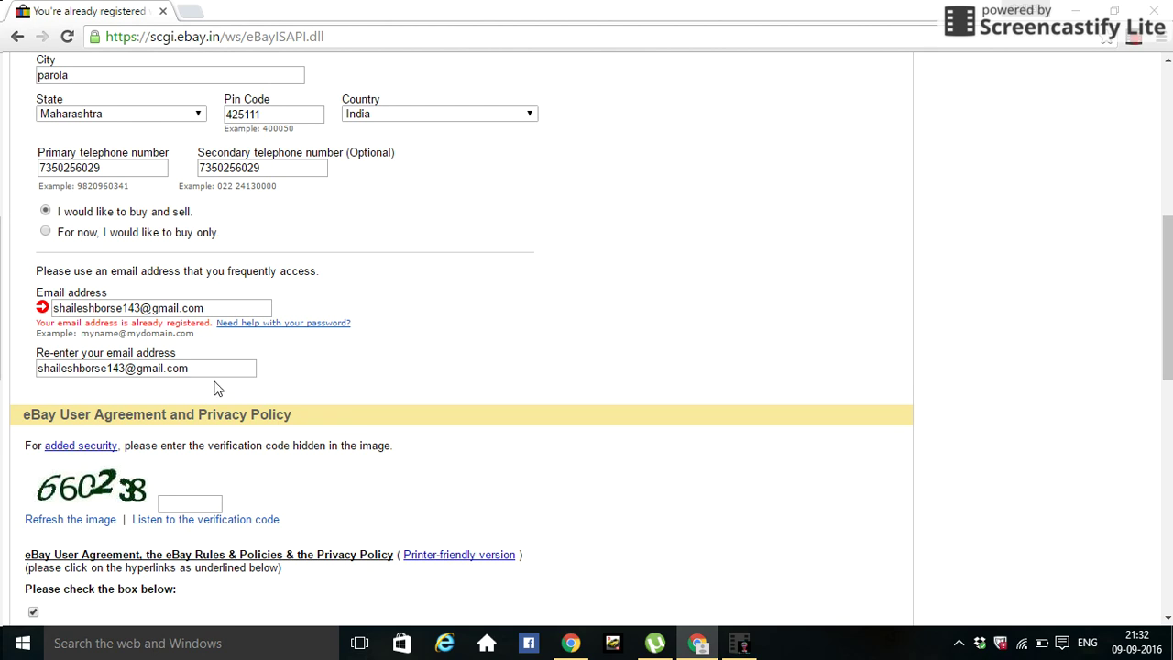
- Type the newly shown image verification code on the returned form
{"action": "left_click", "coordinate": [198, 505]}
{"action": "type", "text": "6660"}
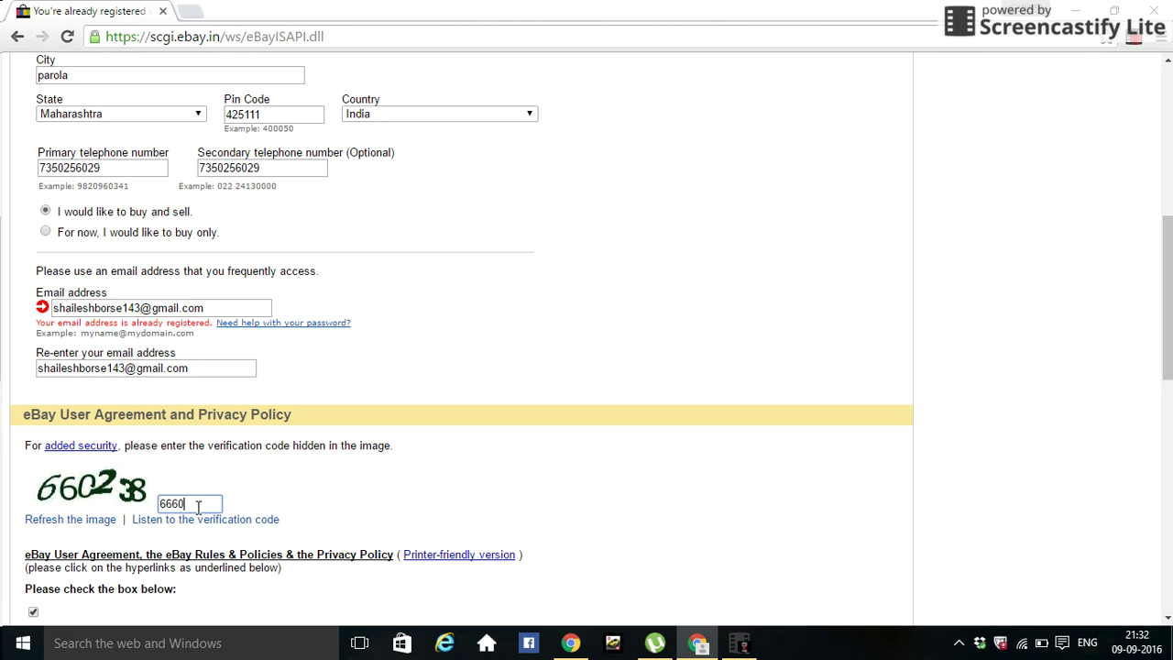
{"action": "type", "text": "38"}
{"action": "left_click_drag", "start_coordinate": [1167, 317], "coordinate": [1145, 522]}
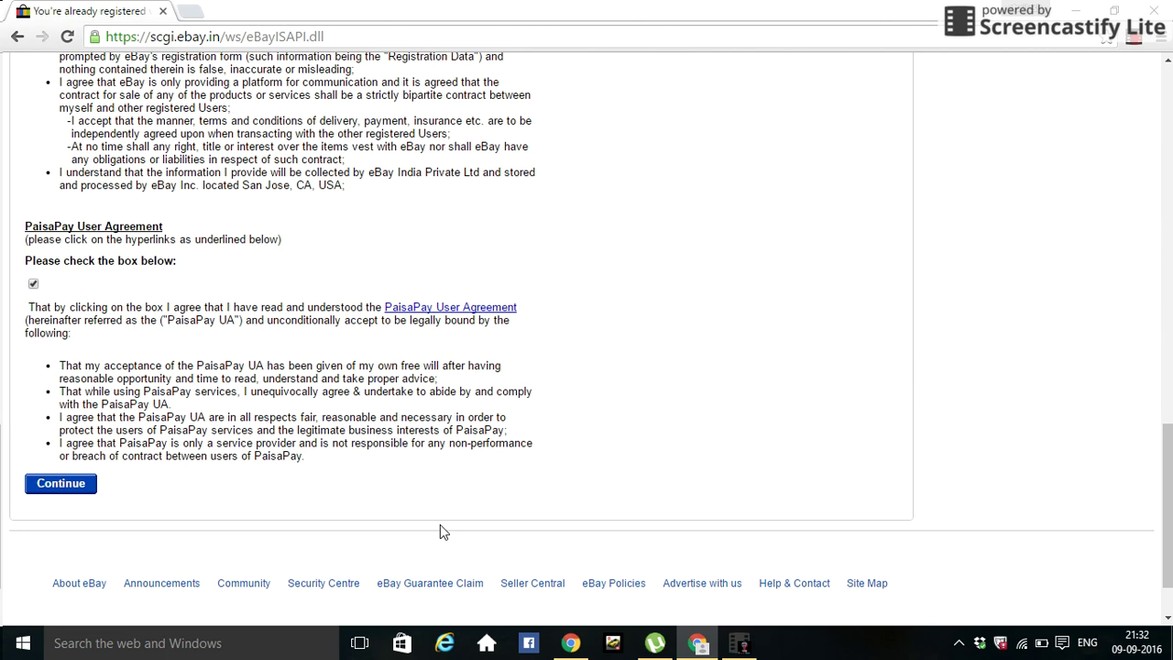